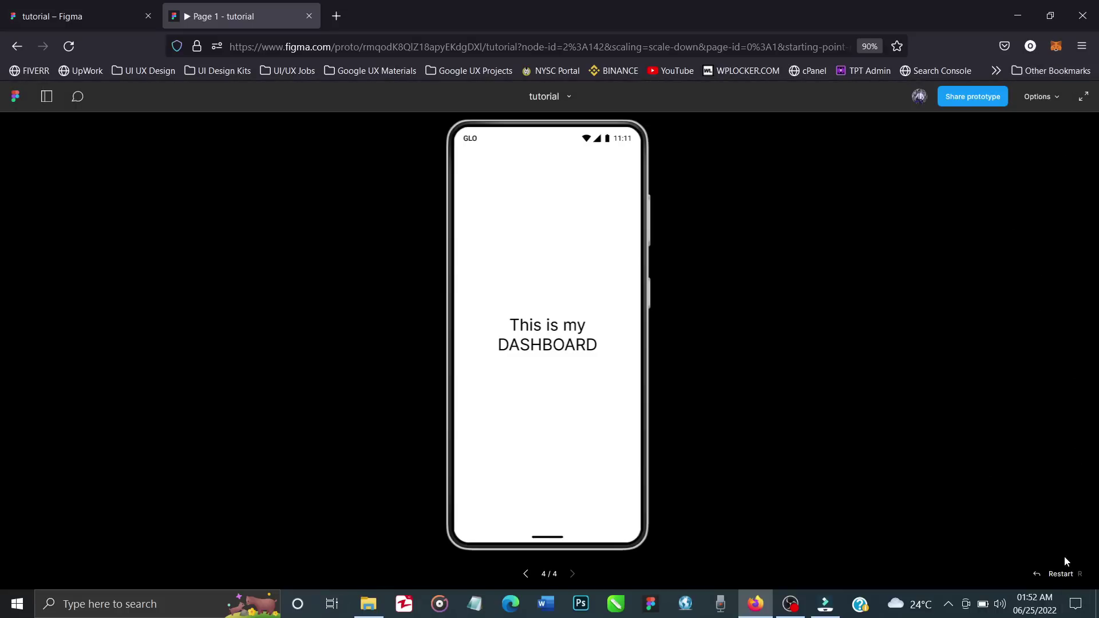
Step: Restart the prototype at the OTP confirmation screen and tap Verify OTP to play the flow
click(1063, 574)
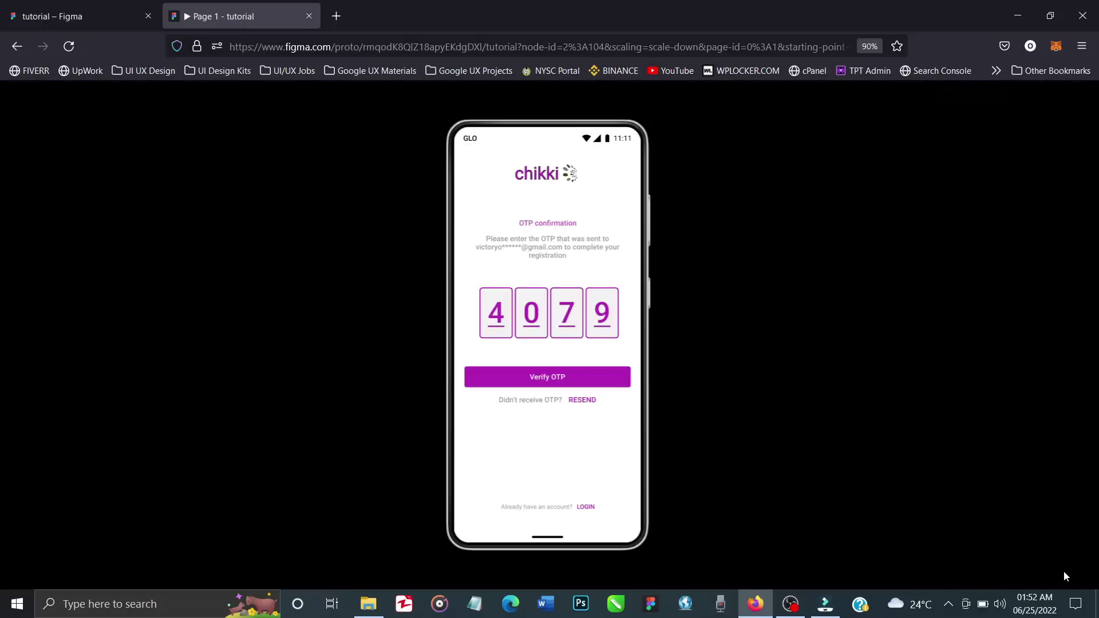
click(622, 378)
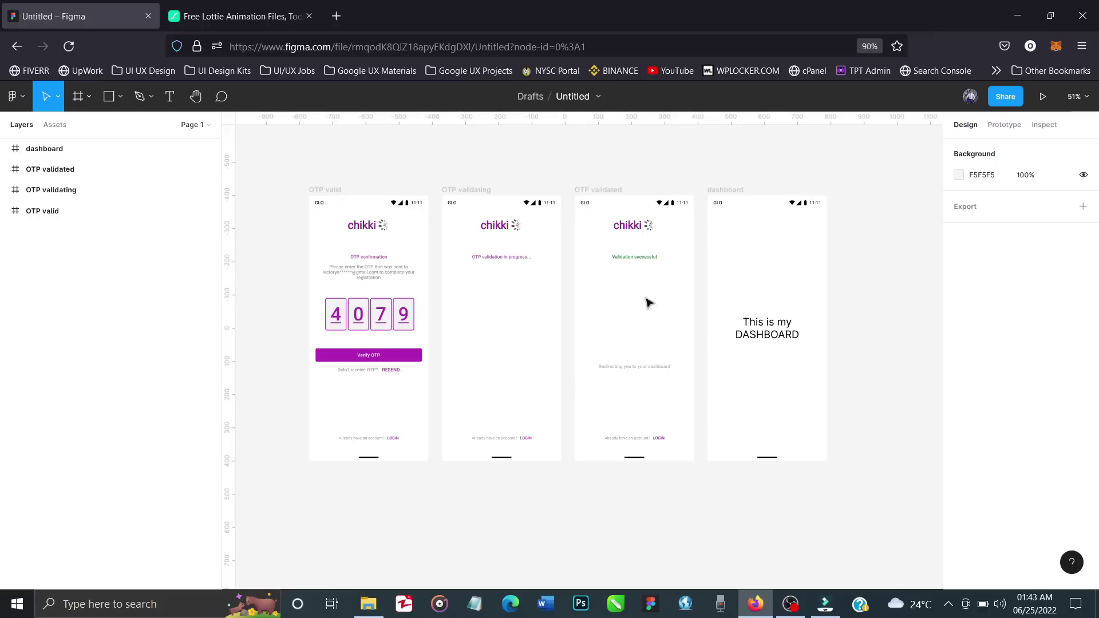
Step: Zoom the canvas of four OTP frames in and out, then go to the LottieFiles tab
scroll(617, 373, up, 5)
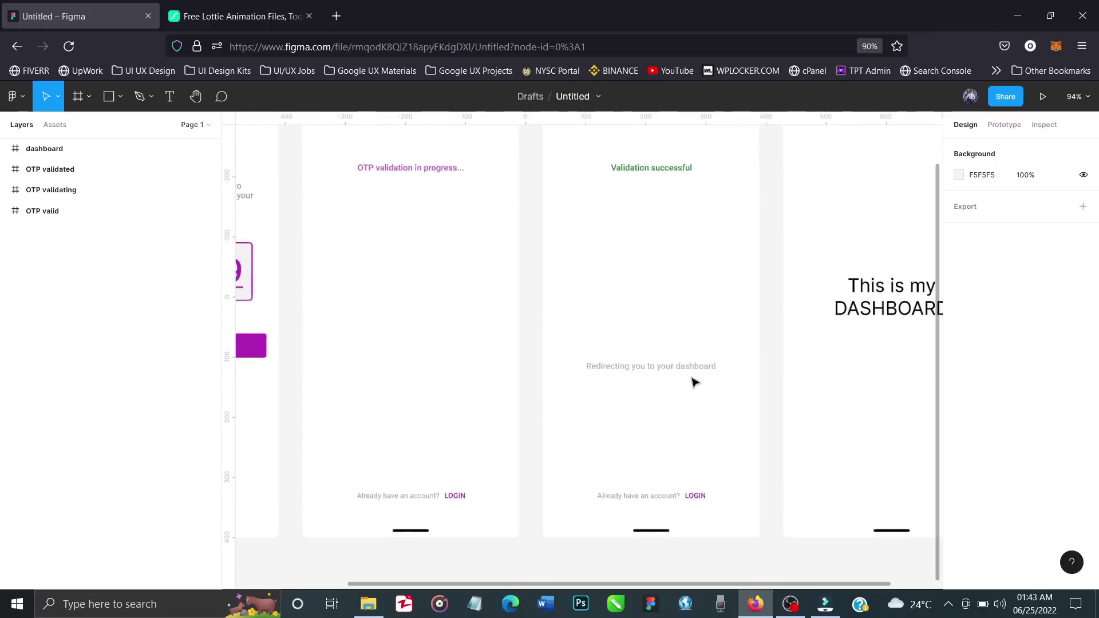
scroll(695, 383, down, 4)
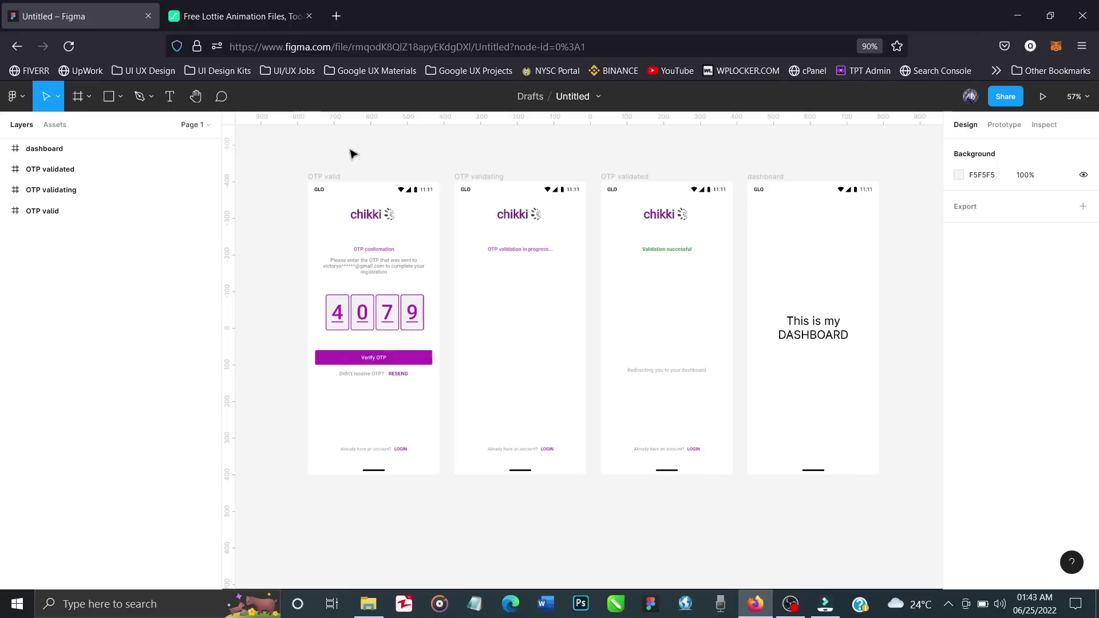
click(229, 19)
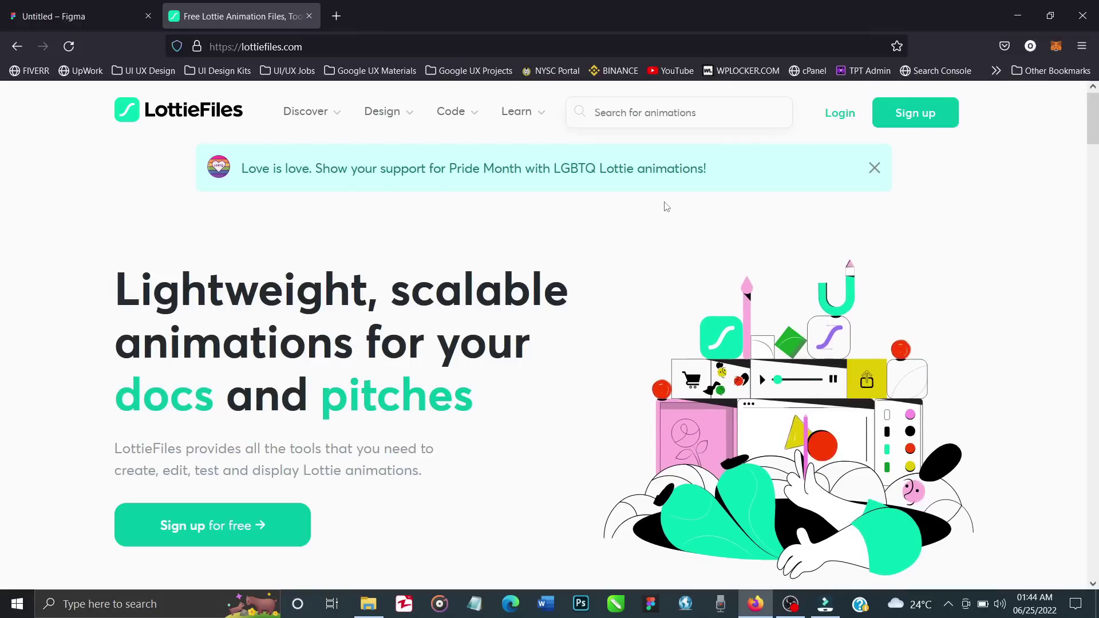
Step: Search LottieFiles for 'loading' animations
mouse_move(519, 112)
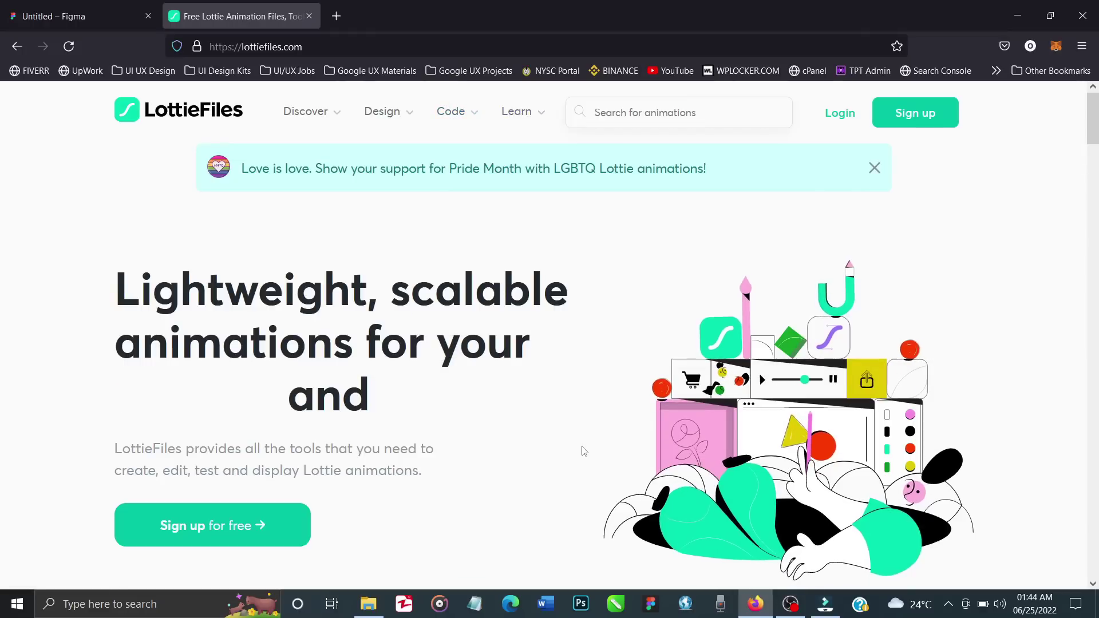
click(638, 112)
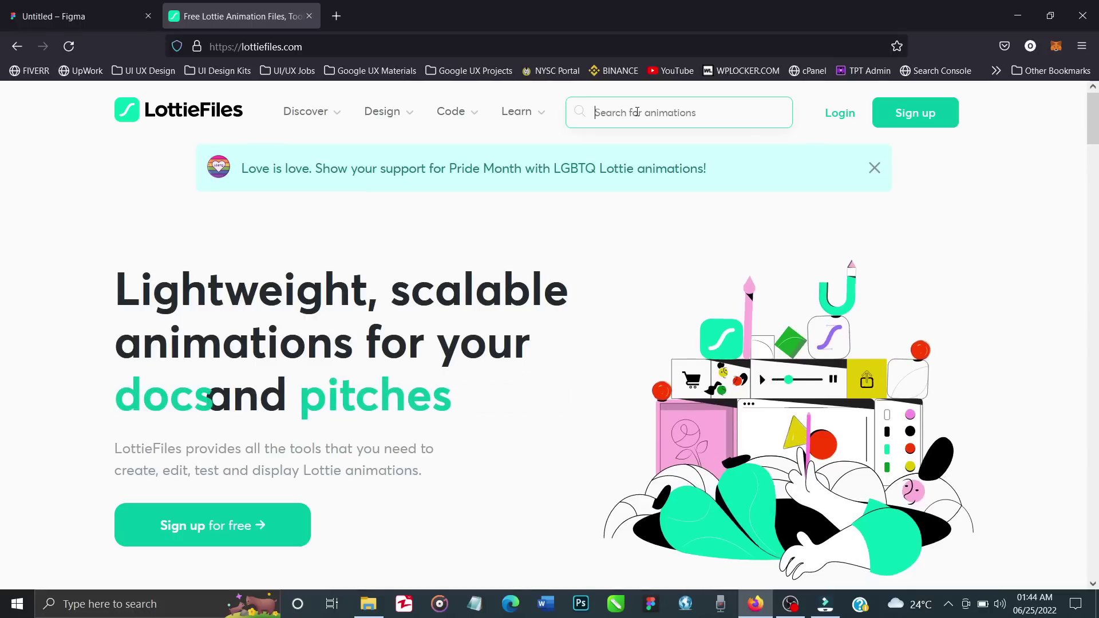
text(loading)
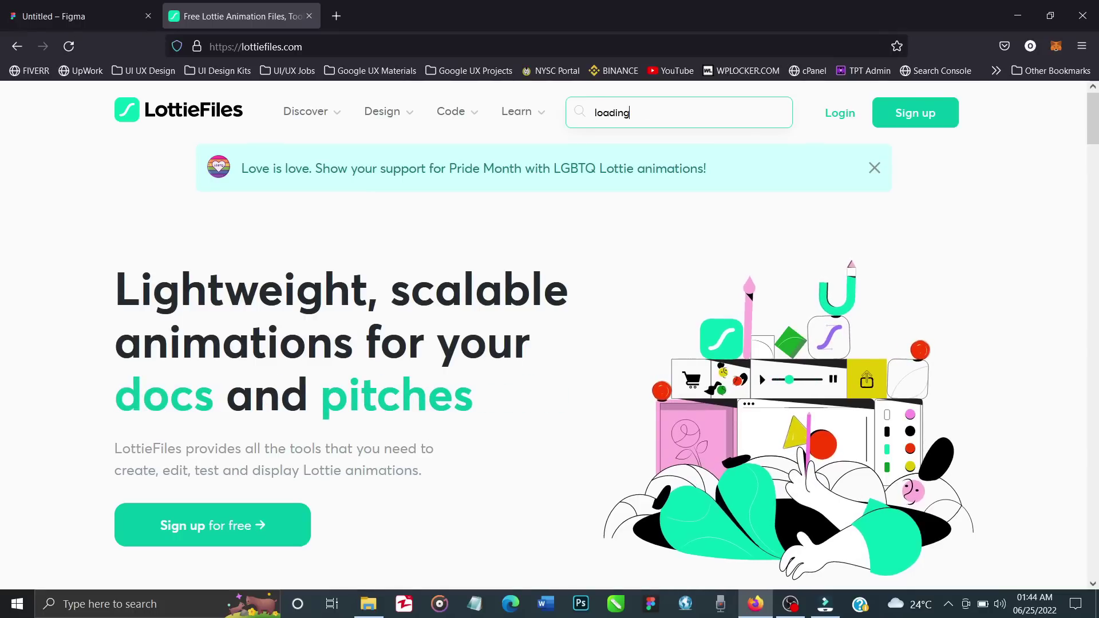
key(Return)
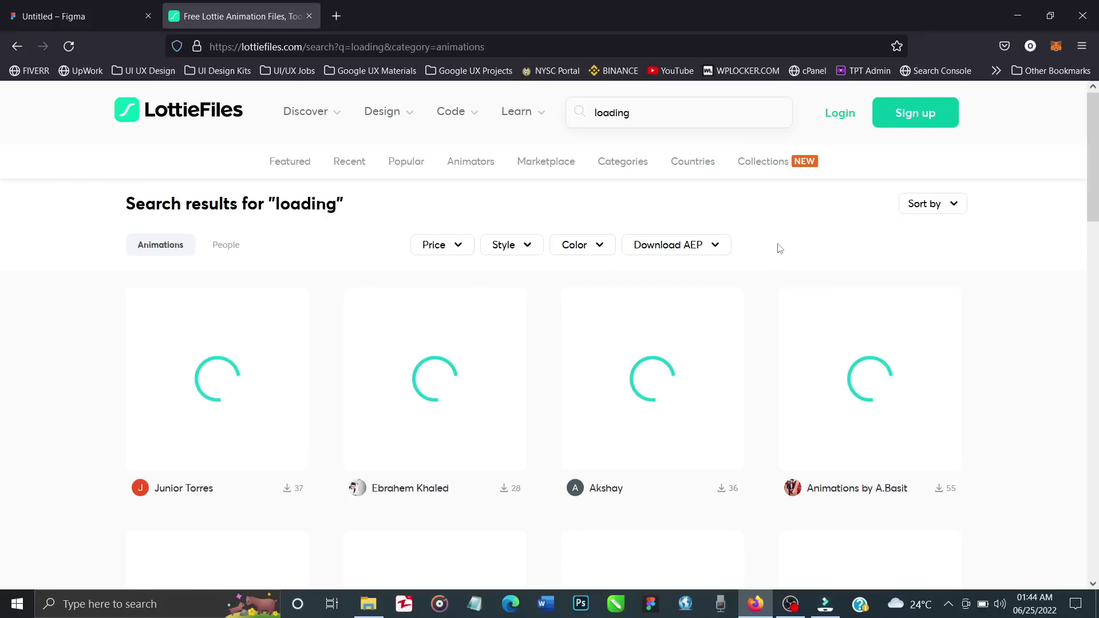
scroll(714, 428, down, 3)
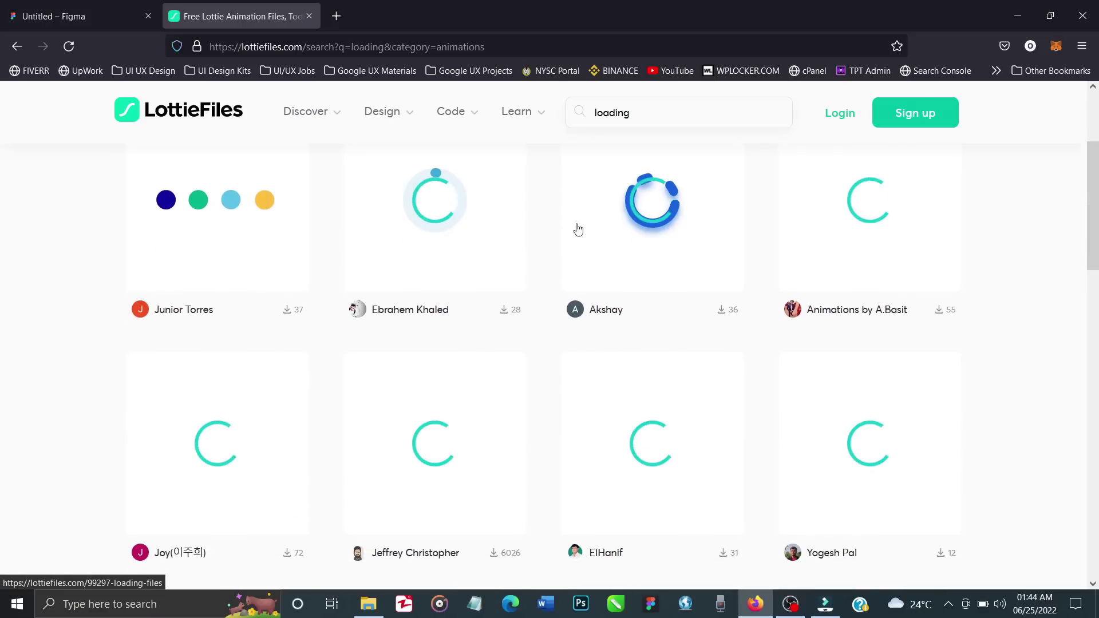
scroll(691, 394, down, 5)
scroll(691, 394, down, 10)
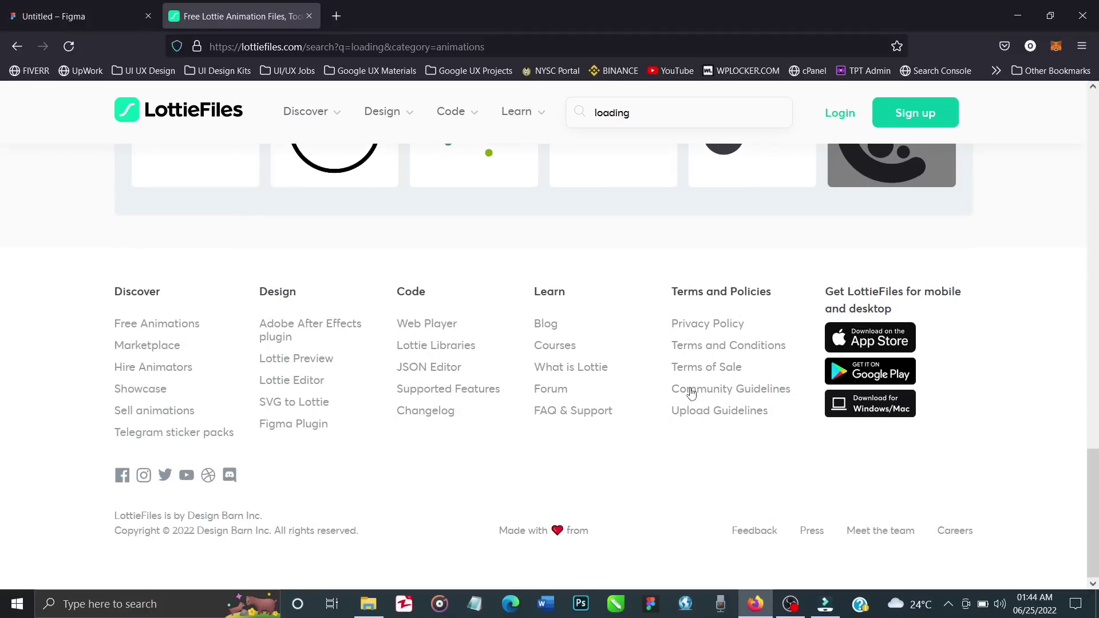
scroll(690, 393, up, 3)
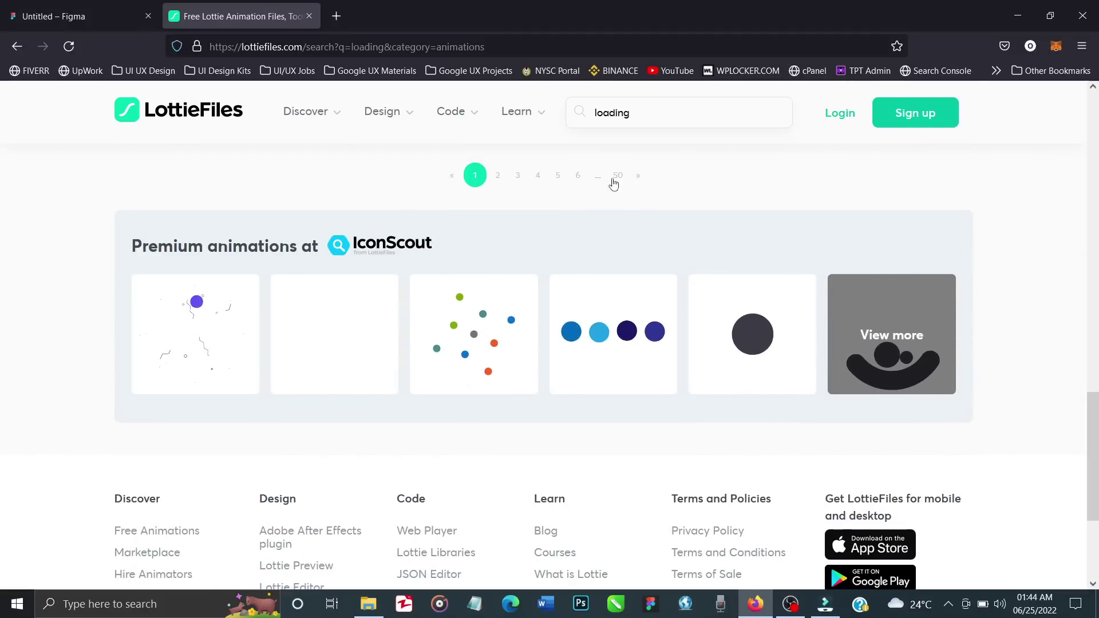
scroll(563, 188, up, 9)
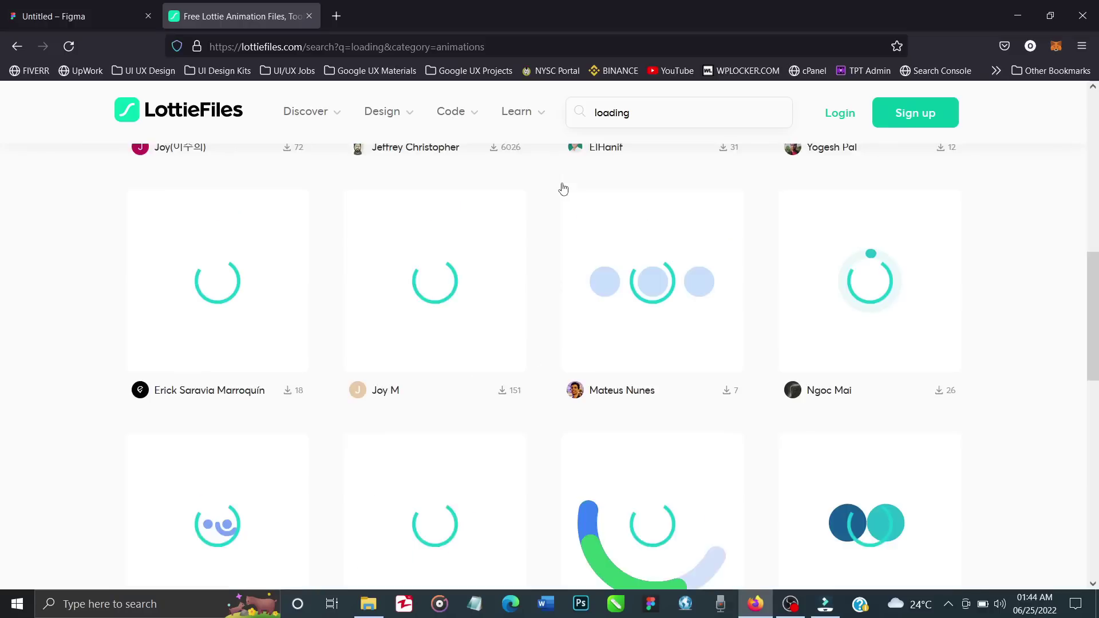
scroll(605, 277, up, 10)
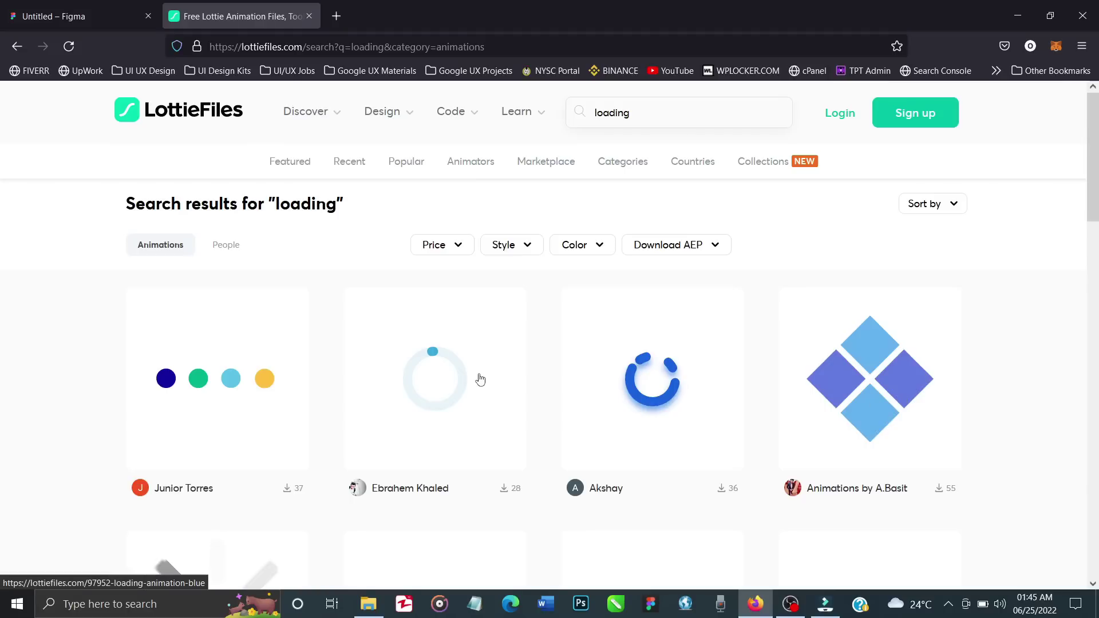
click(223, 371)
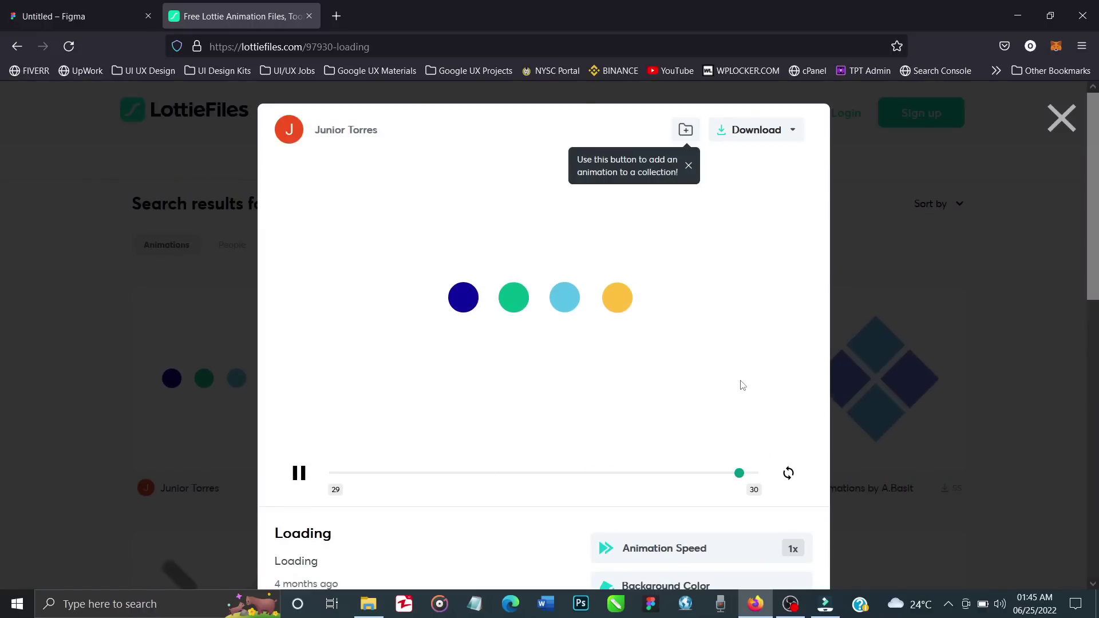
scroll(743, 385, down, 2)
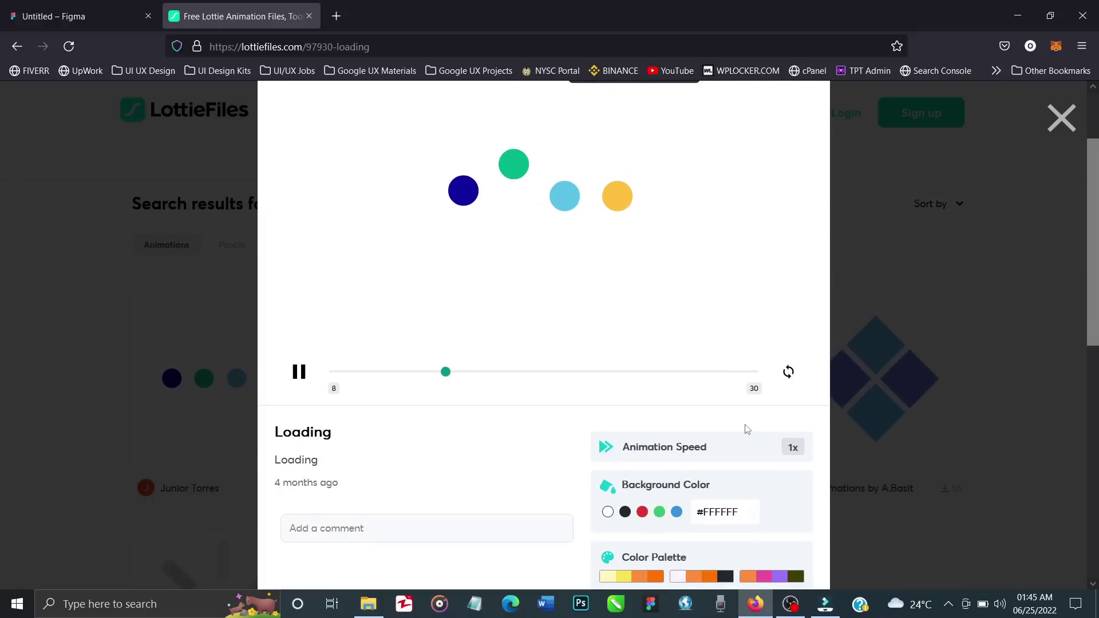
scroll(746, 430, down, 1)
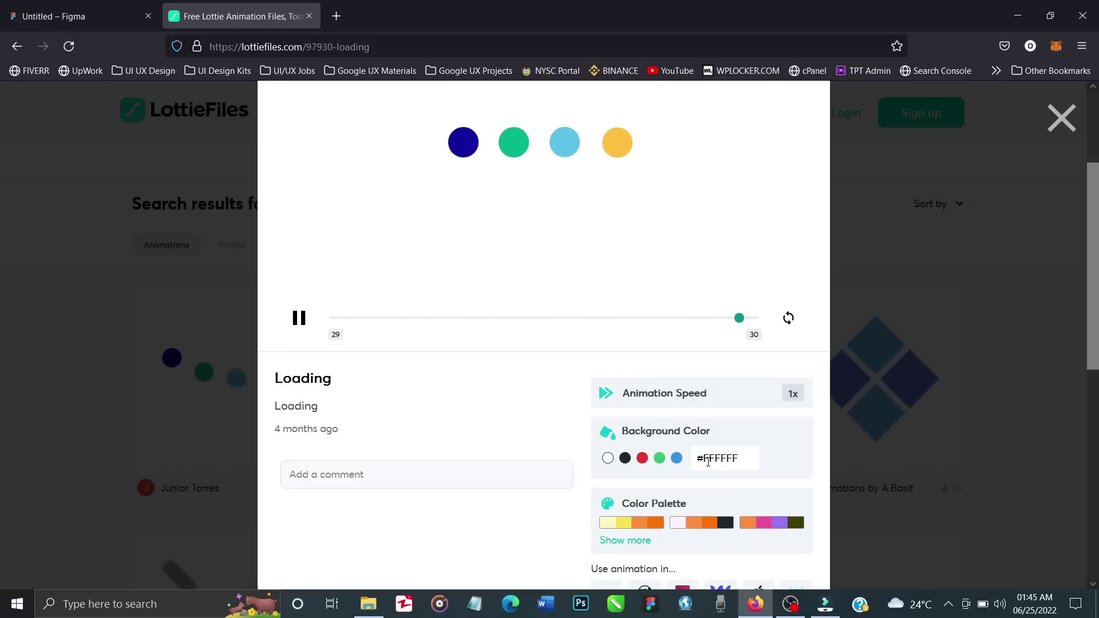
scroll(709, 467, down, 1)
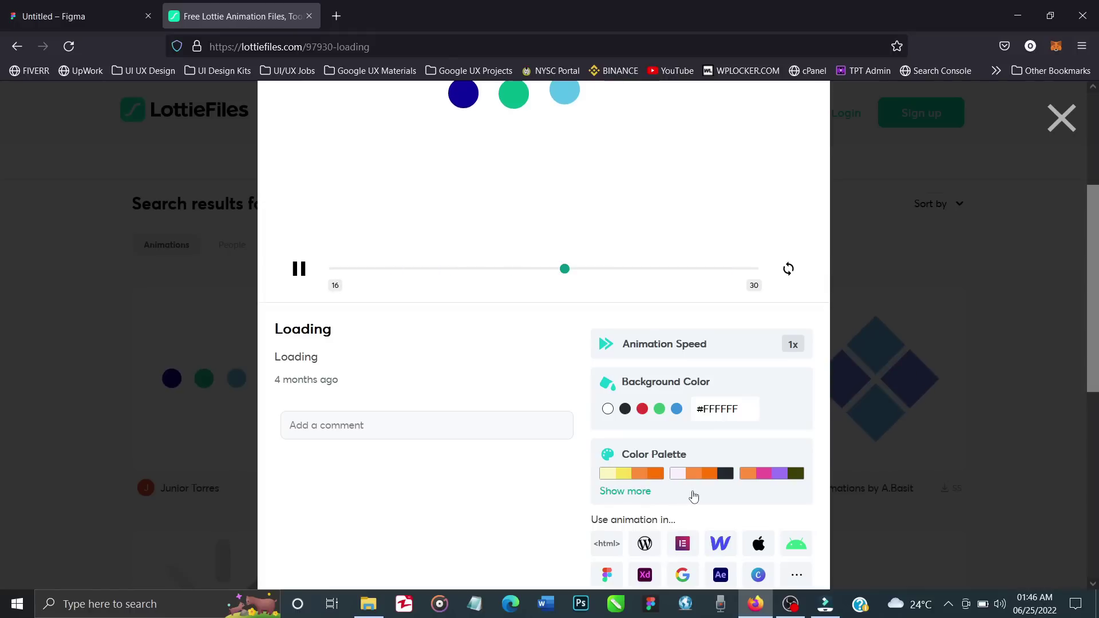
scroll(690, 494, down, 2)
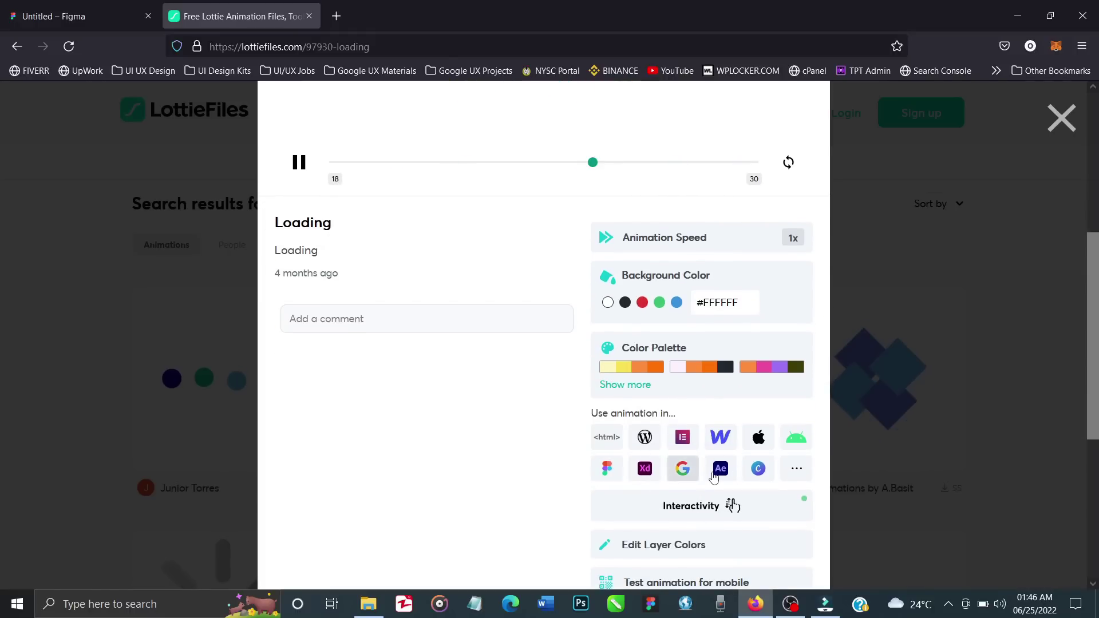
scroll(710, 484, down, 1)
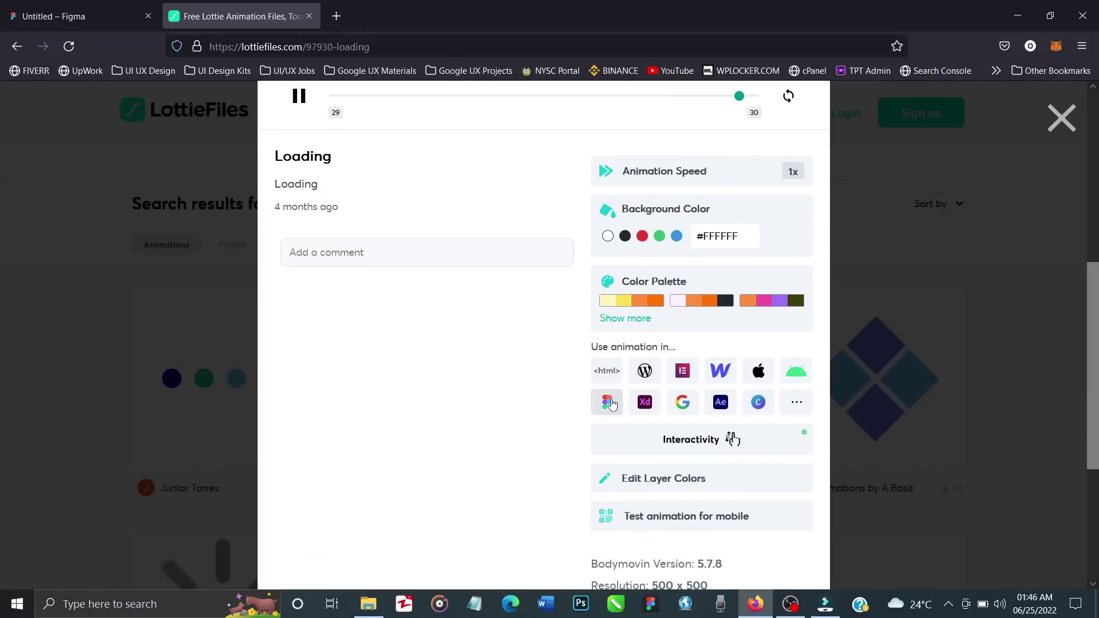
scroll(674, 405, up, 6)
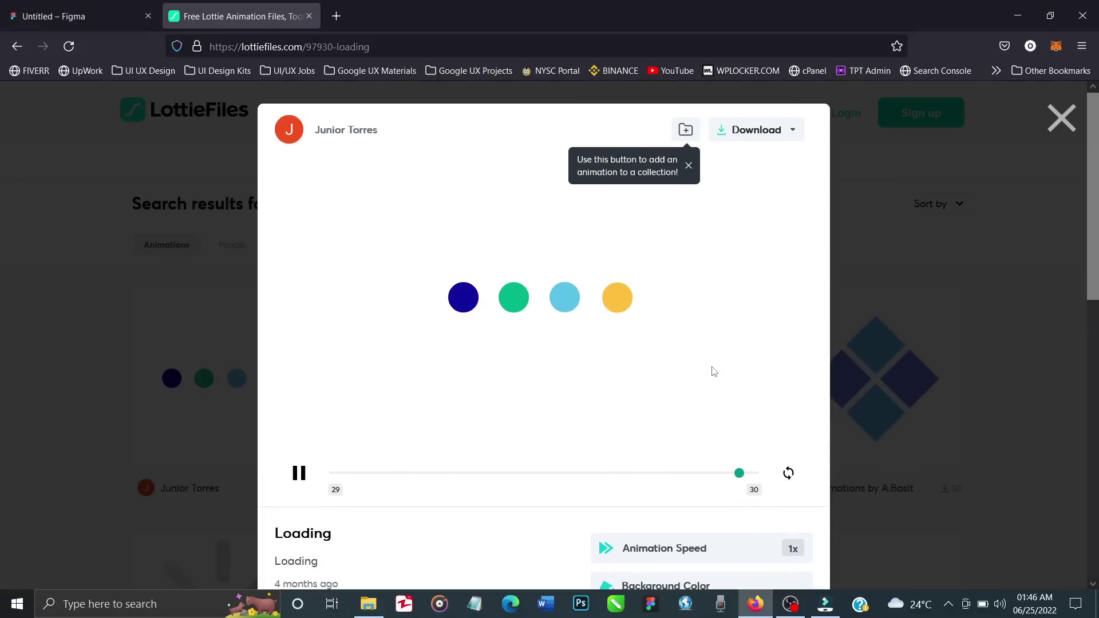
scroll(663, 287, down, 2)
scroll(662, 287, up, 2)
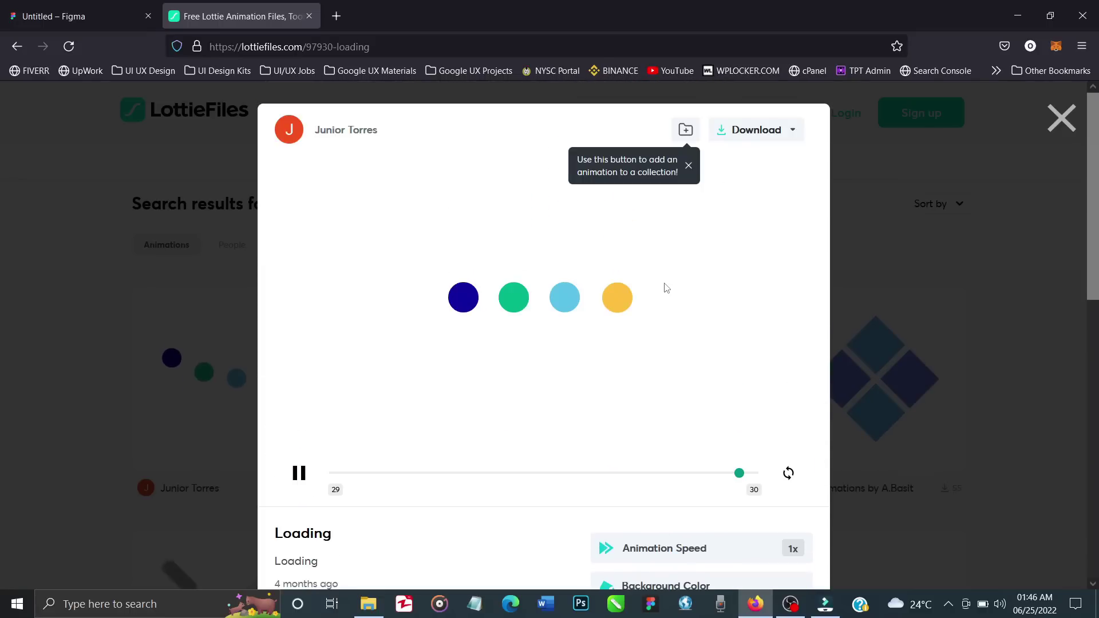
click(1059, 118)
click(850, 248)
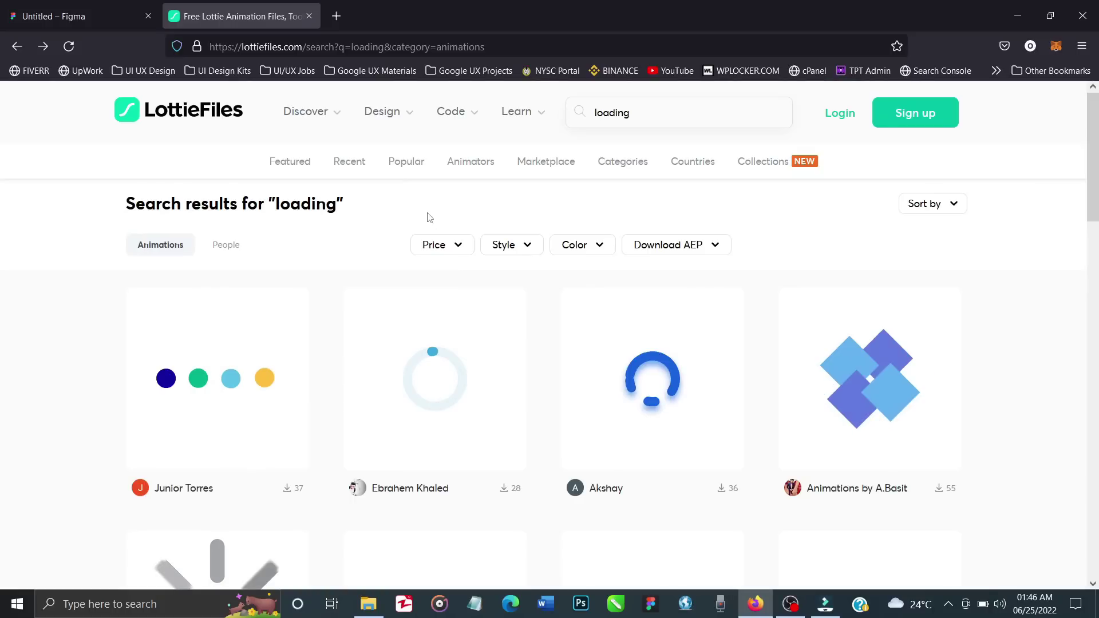
Step: Close the LottieFiles tab, rename the Figma file to 'tutorial', and minimise the browser to the desktop
click(311, 19)
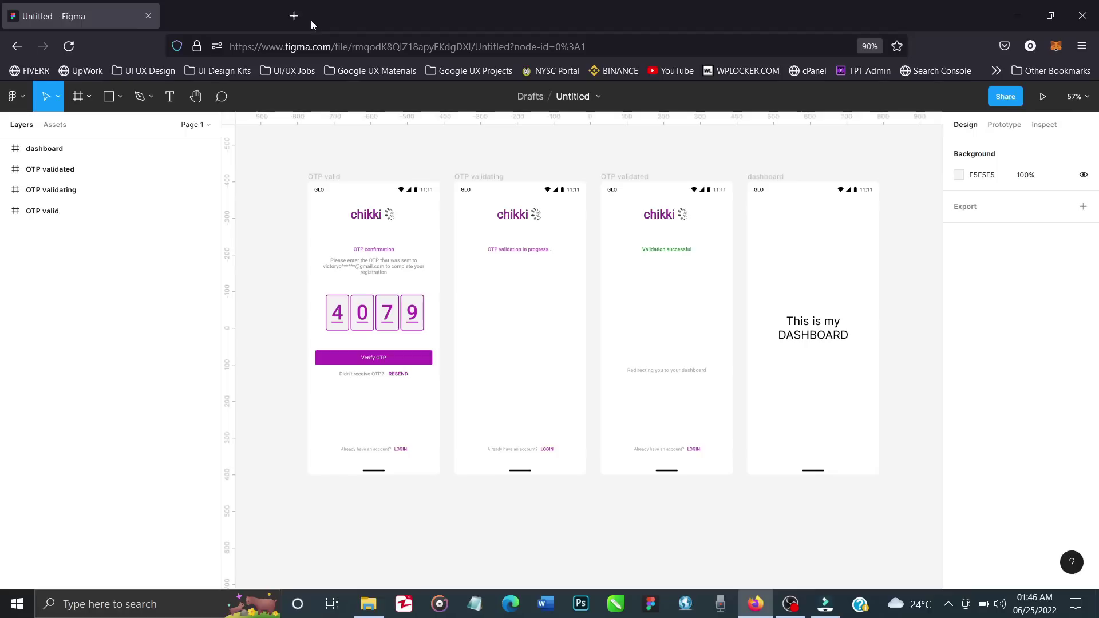
double_click(567, 98)
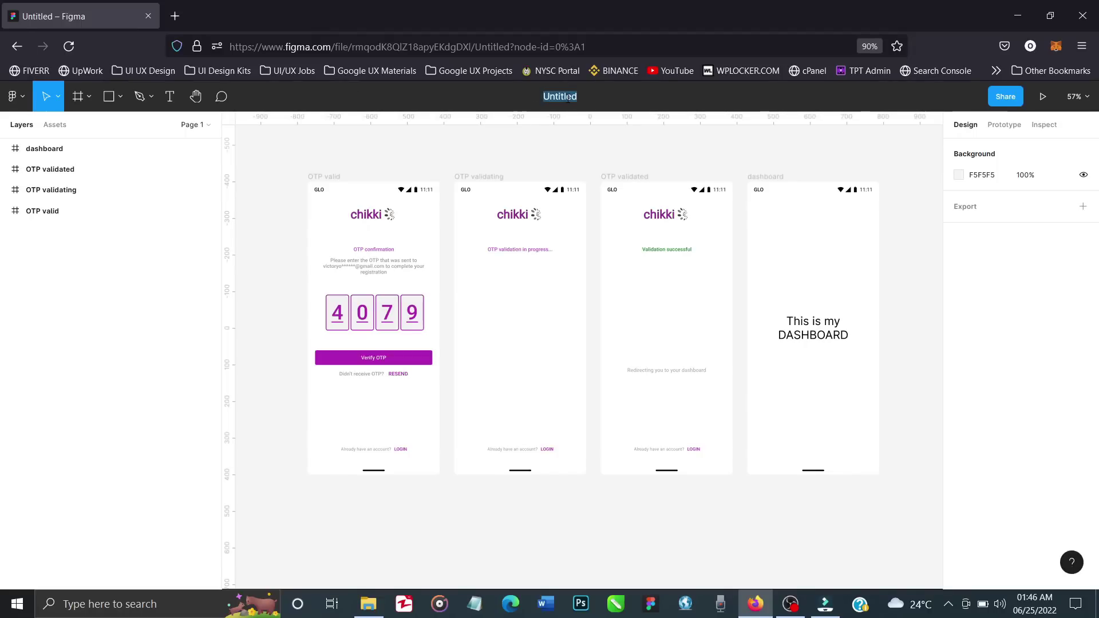
text(tutorial)
key(Return)
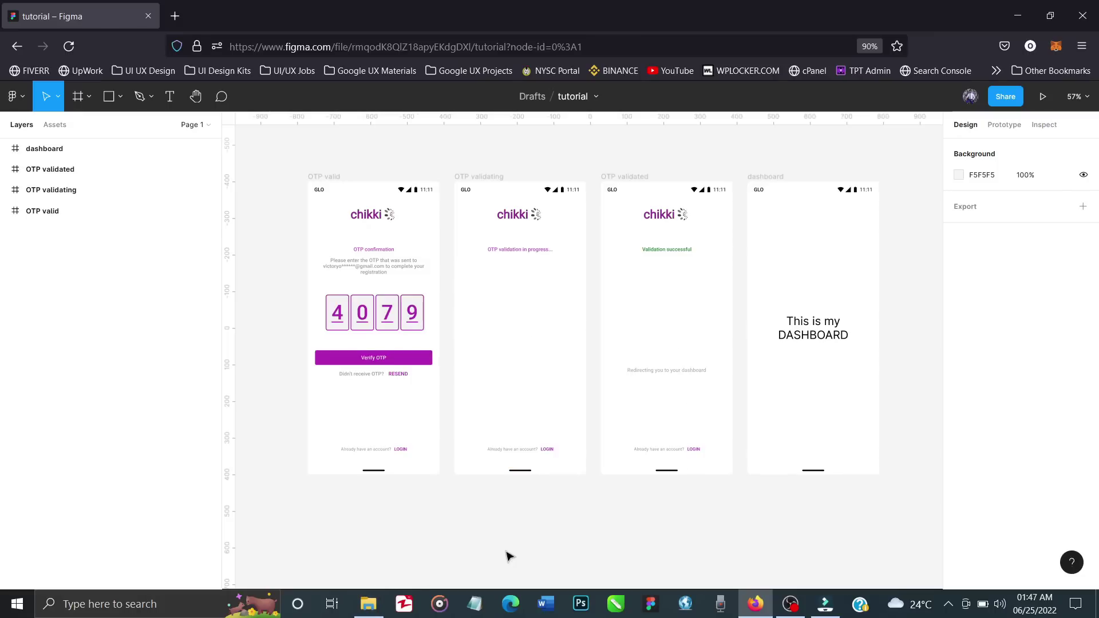
key(super+d)
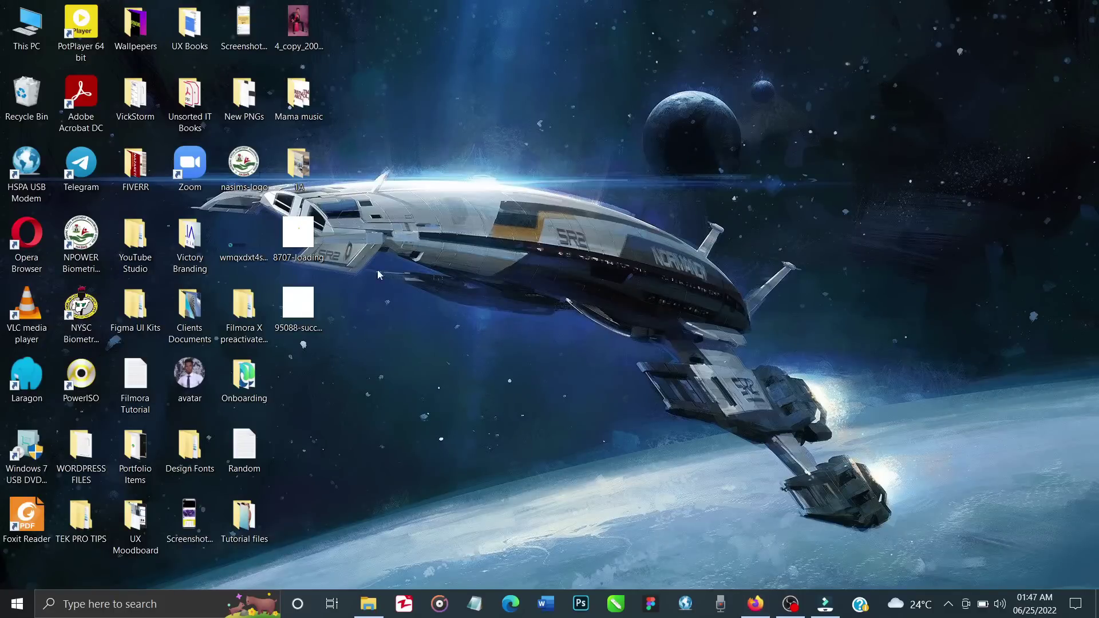
Step: Drag the 8707-loading and 95088-success files onto the canvas and zoom to fit everything
drag(337, 230, 571, 510)
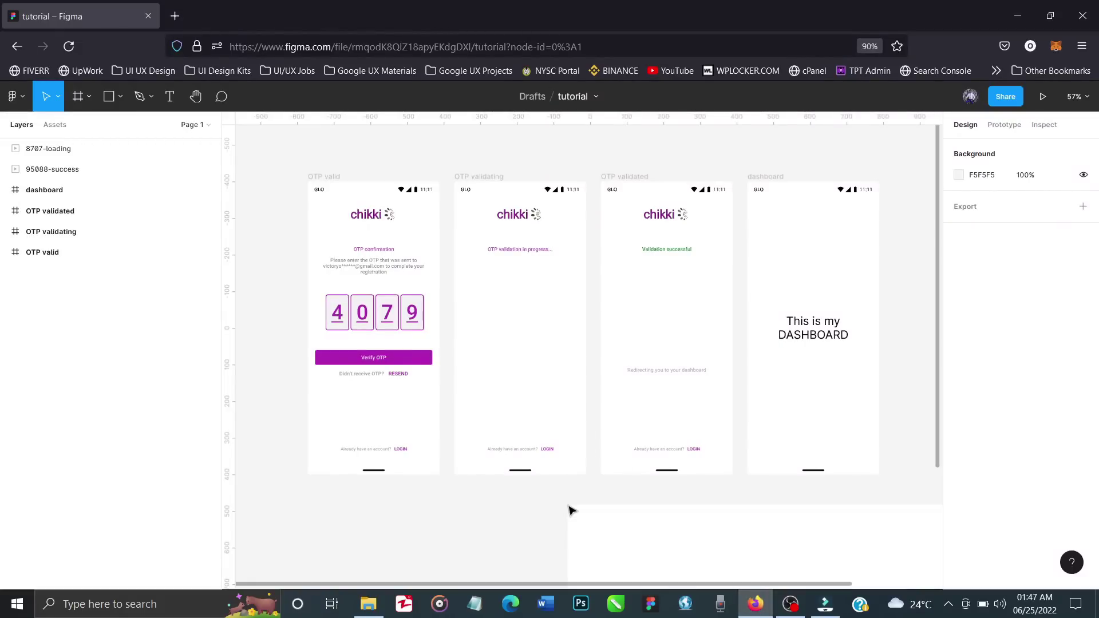
key(shift+1)
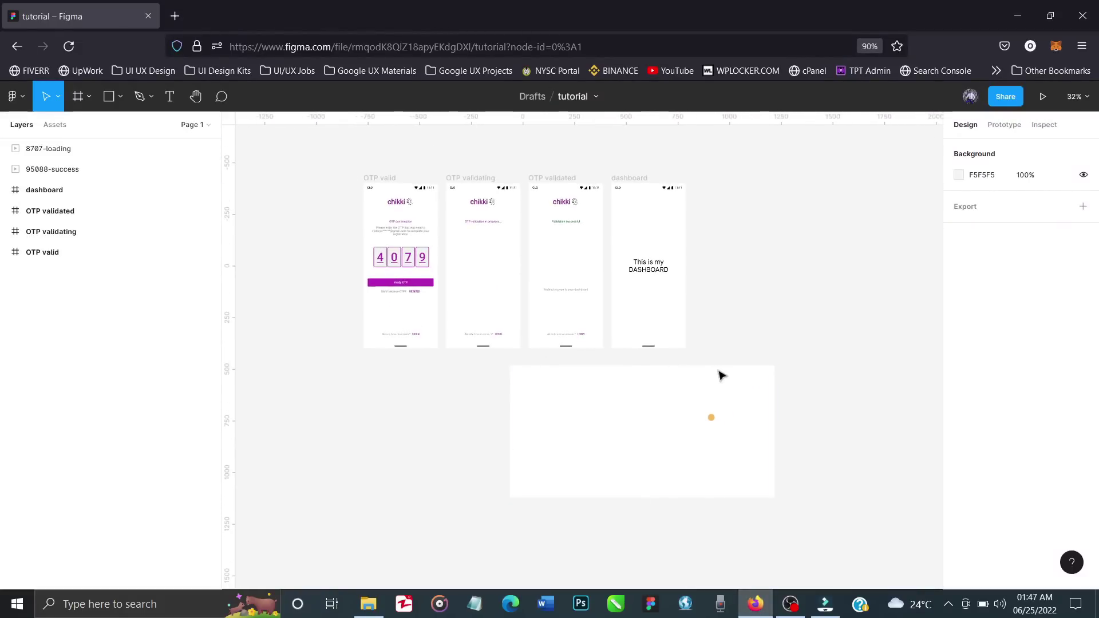
Step: Scale both GIFs proportionally to 223 × 223 and move them into the OTP validating frame
click(646, 461)
shift+click(540, 494)
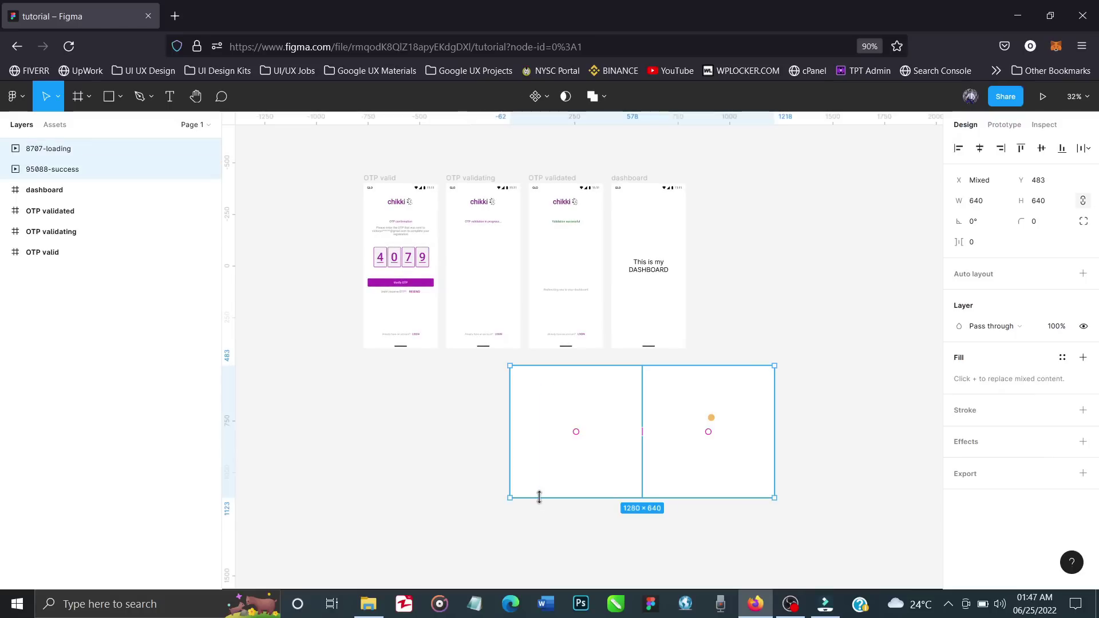
key(k)
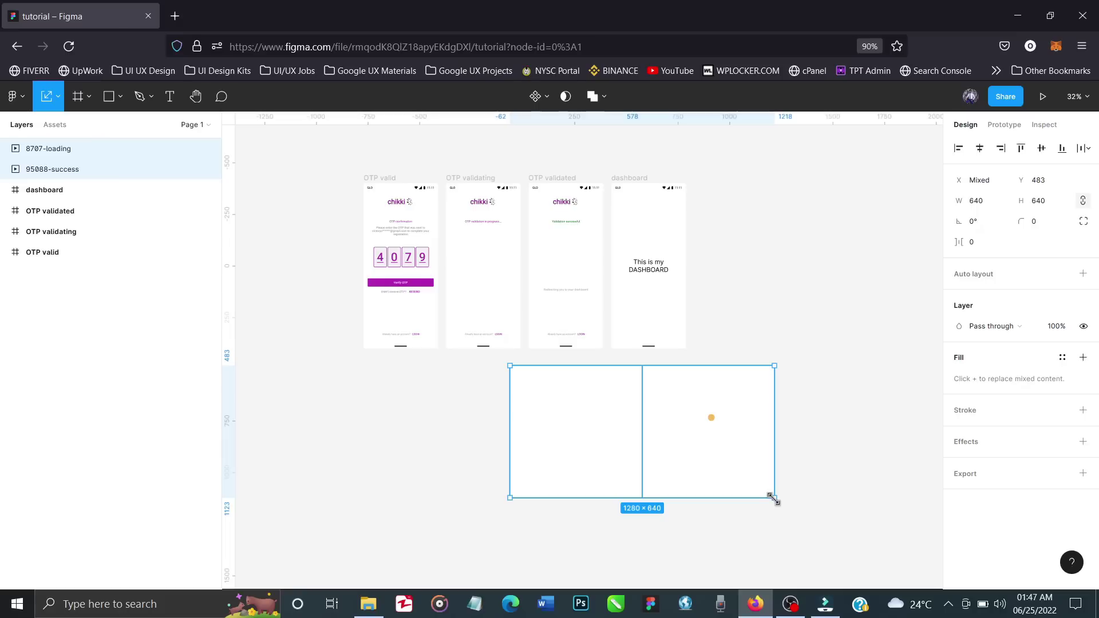
drag(771, 498, 584, 407)
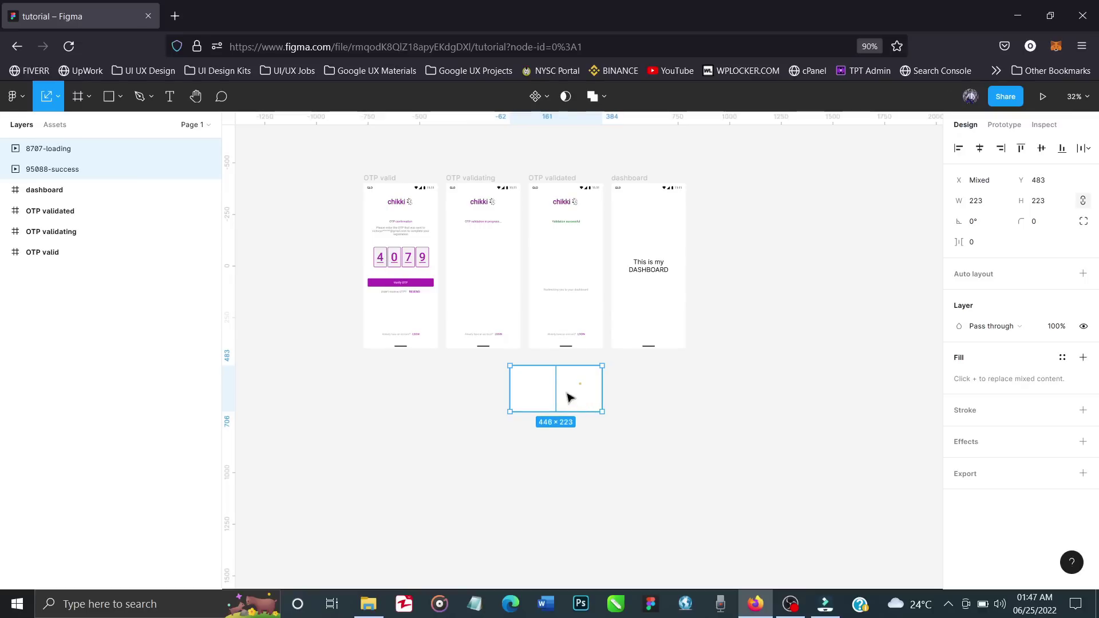
drag(570, 396, 512, 261)
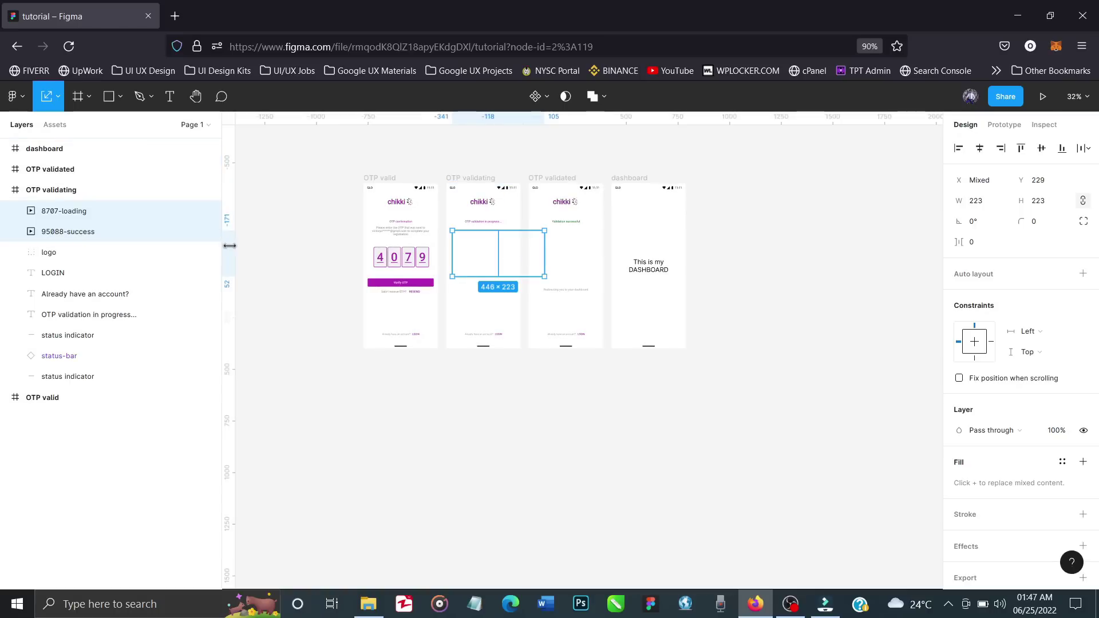
Step: Move the 95088-success GIF into the OTP validated frame in the Layers panel
click(114, 217)
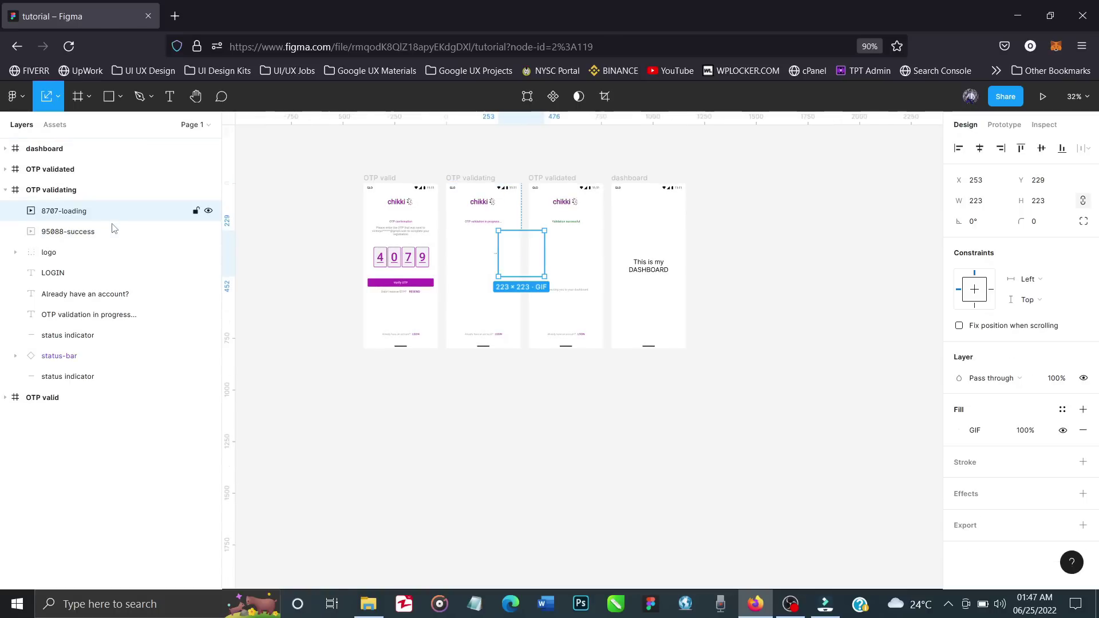
click(114, 231)
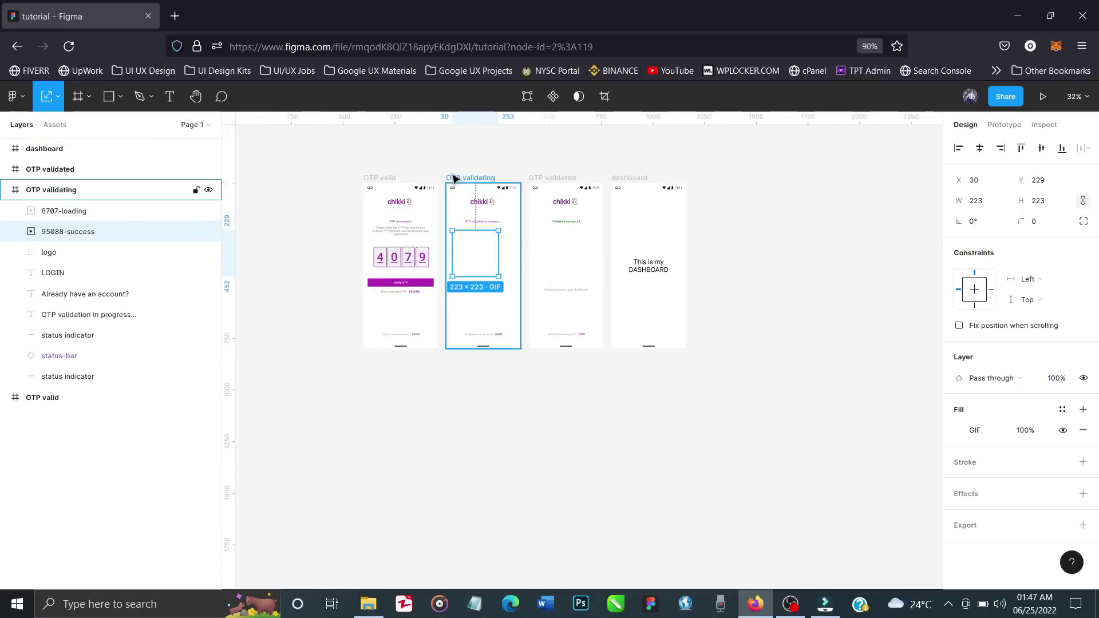
click(92, 219)
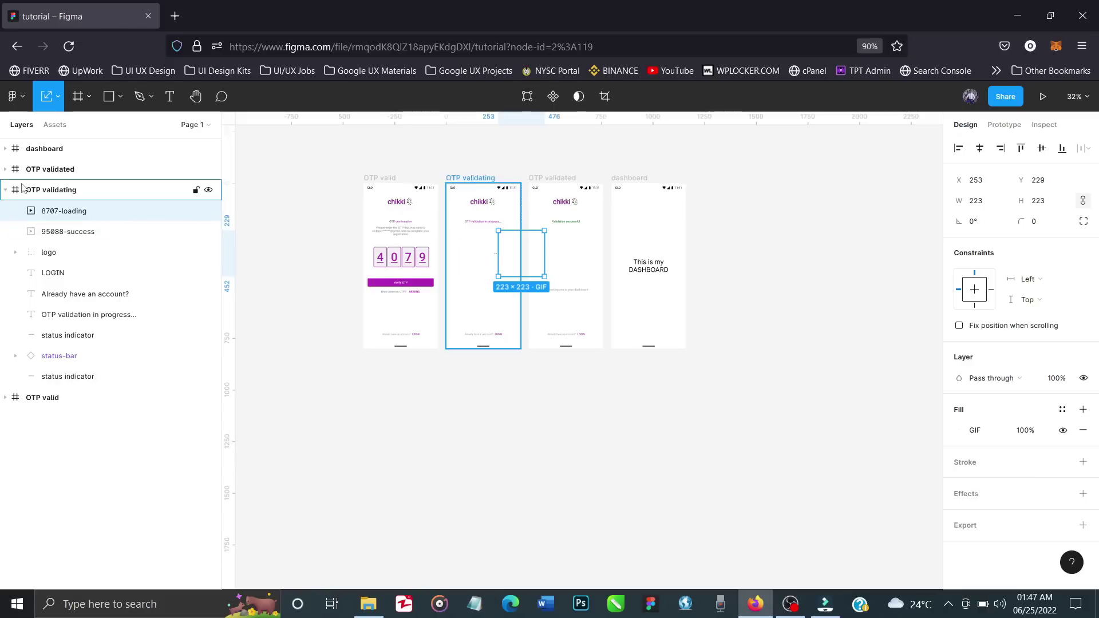
click(6, 170)
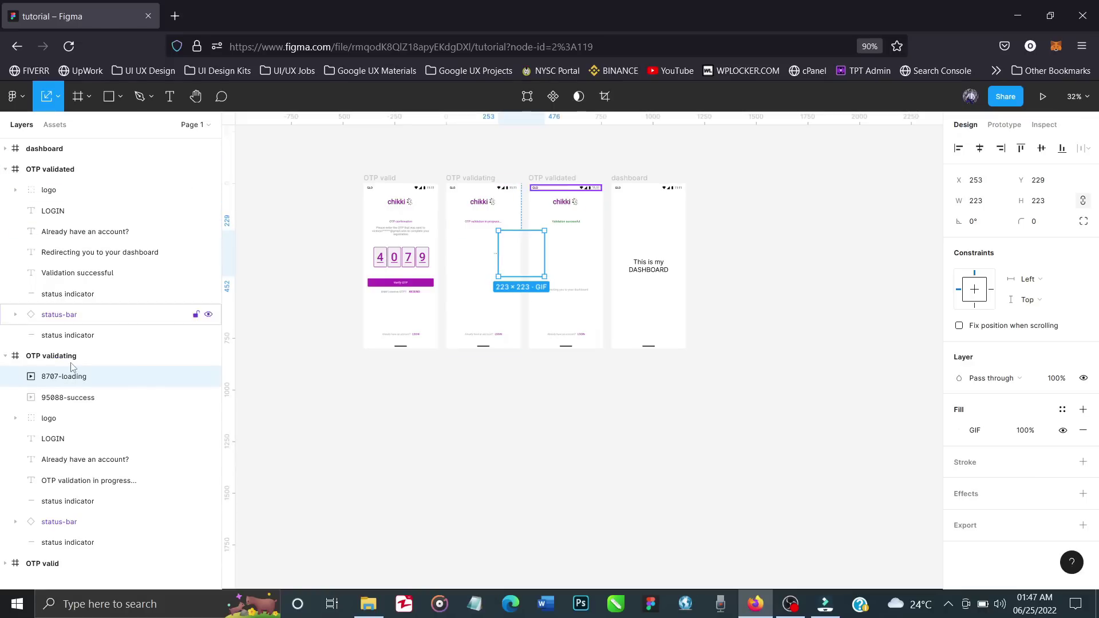
click(82, 399)
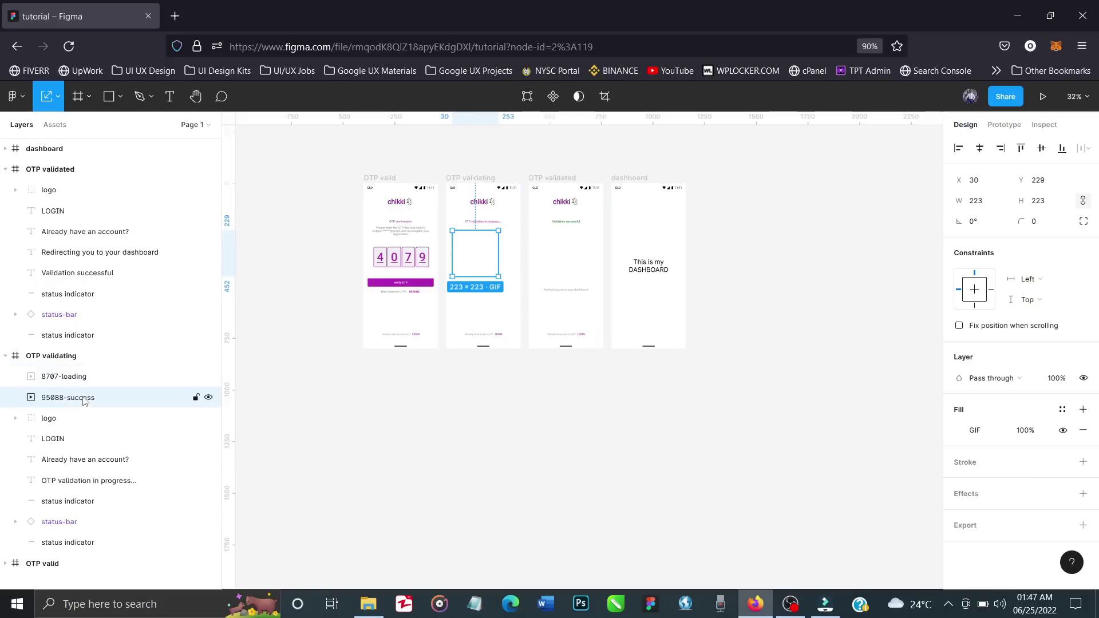
drag(86, 373, 62, 210)
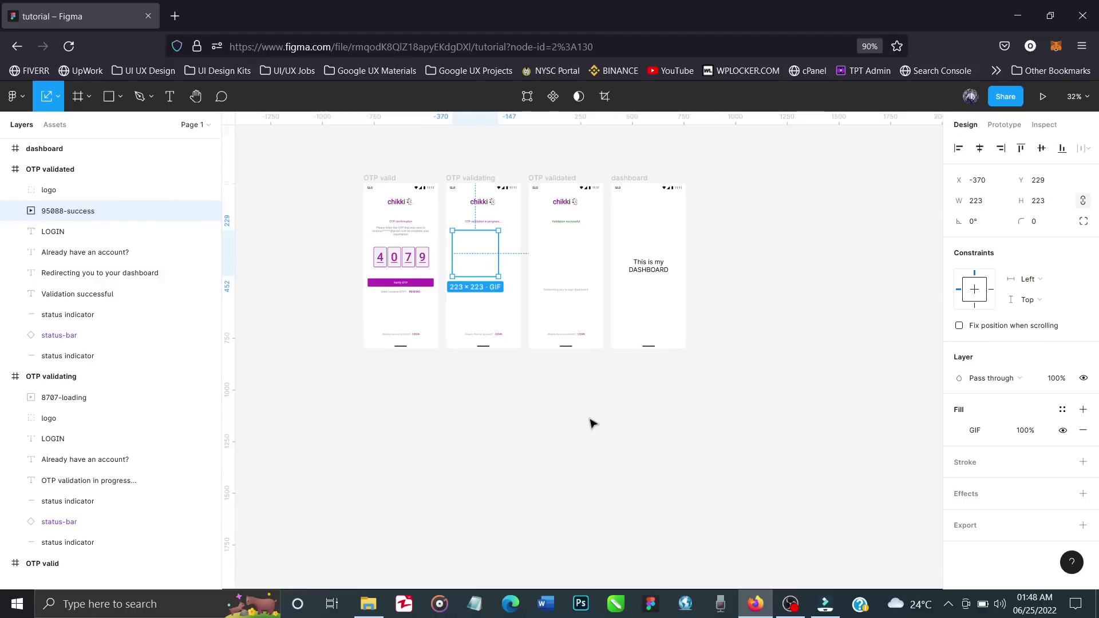
Step: Horizontally centre the success GIF and the 8707-loading GIF within their frames
key(shift+Right)
key(shift+Right)
key(shift+Right)
key(shift+Right)
key(shift+Right)
key(shift+Right)
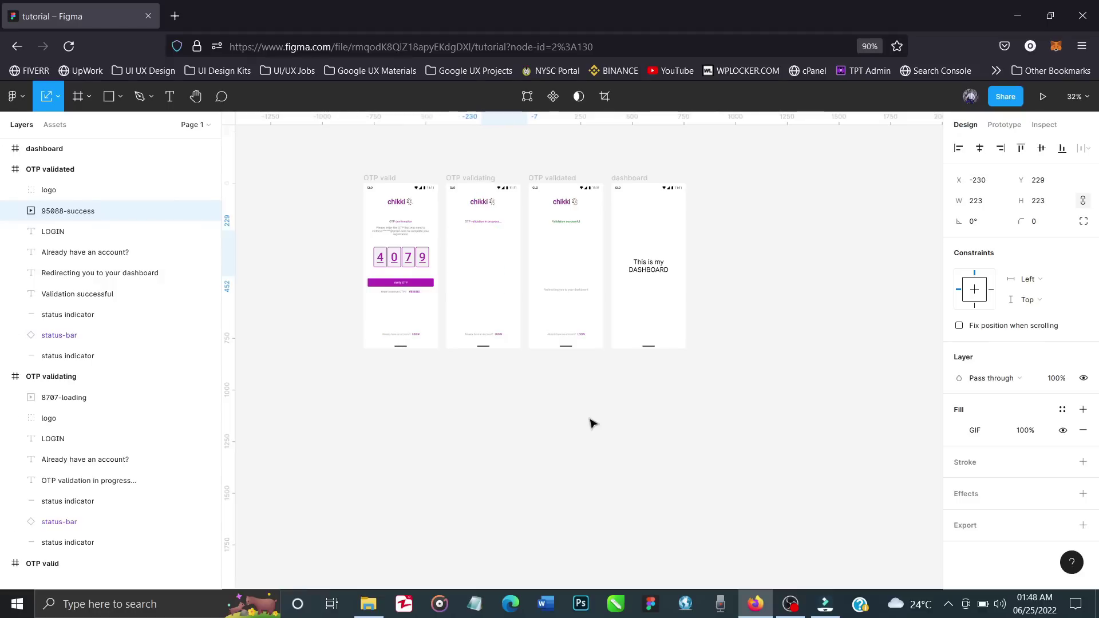
key(shift+Right)
key(shift+Right)
key(shift+Right)
key(shift+Right)
key(shift+Right)
key(shift+Right)
key(shift+Right)
key(shift+Right)
key(shift+Right)
key(shift+Right)
key(shift+Right)
key(shift+Right)
key(shift+Right)
key(shift+Right)
key(shift+Right)
key(shift+Right)
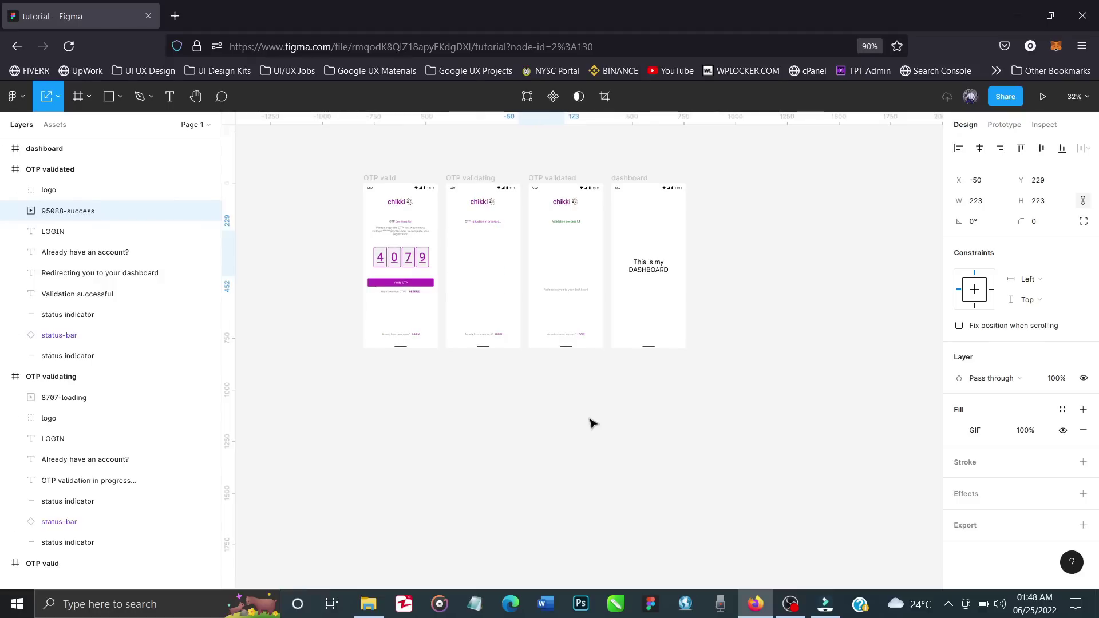
click(980, 150)
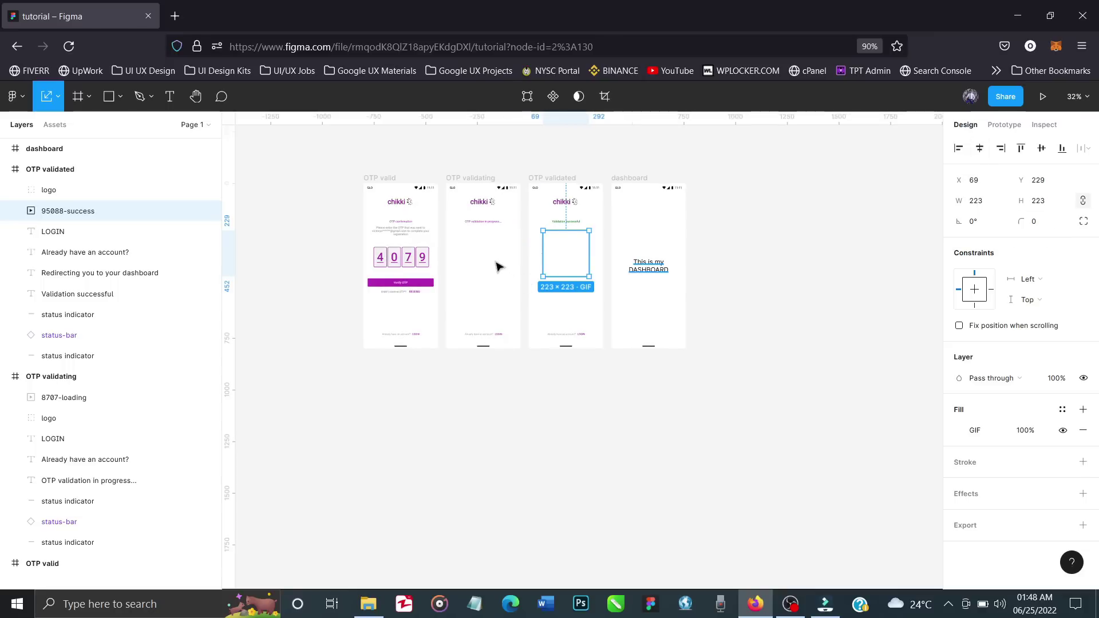
click(109, 399)
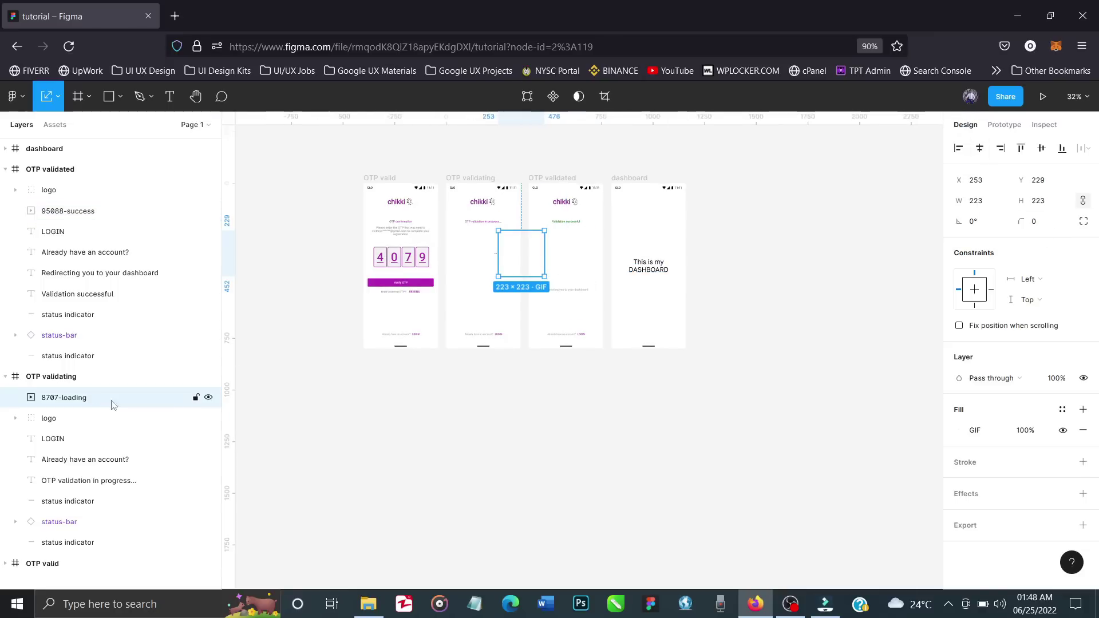
click(979, 148)
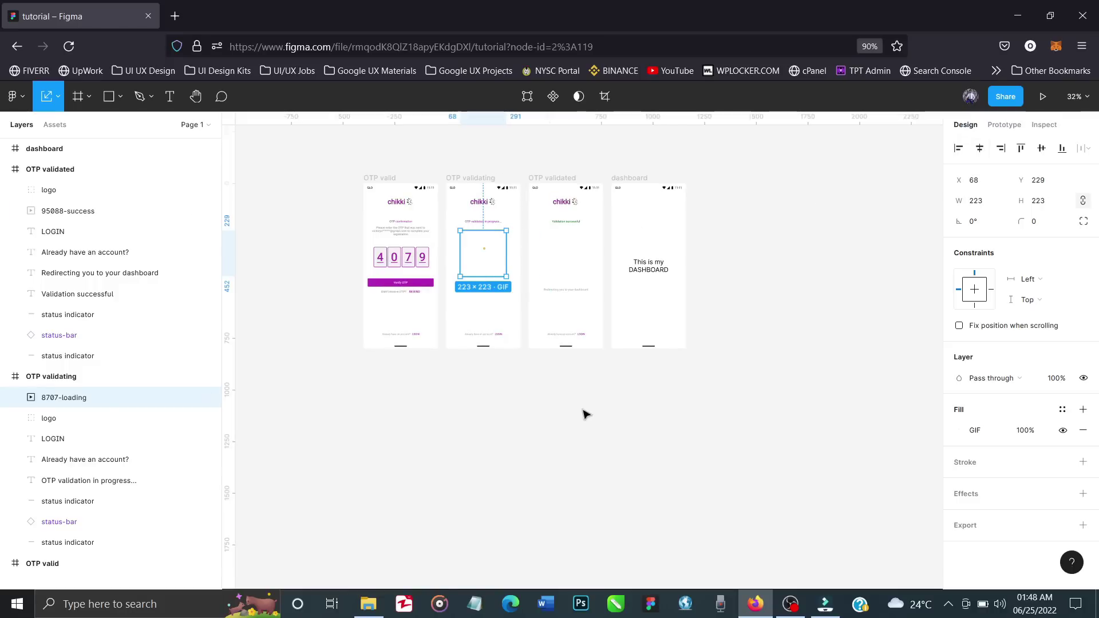
Step: In Prototype mode, check the Verify OTP Tap interaction and view Flow 1 across the four frames
click(1005, 126)
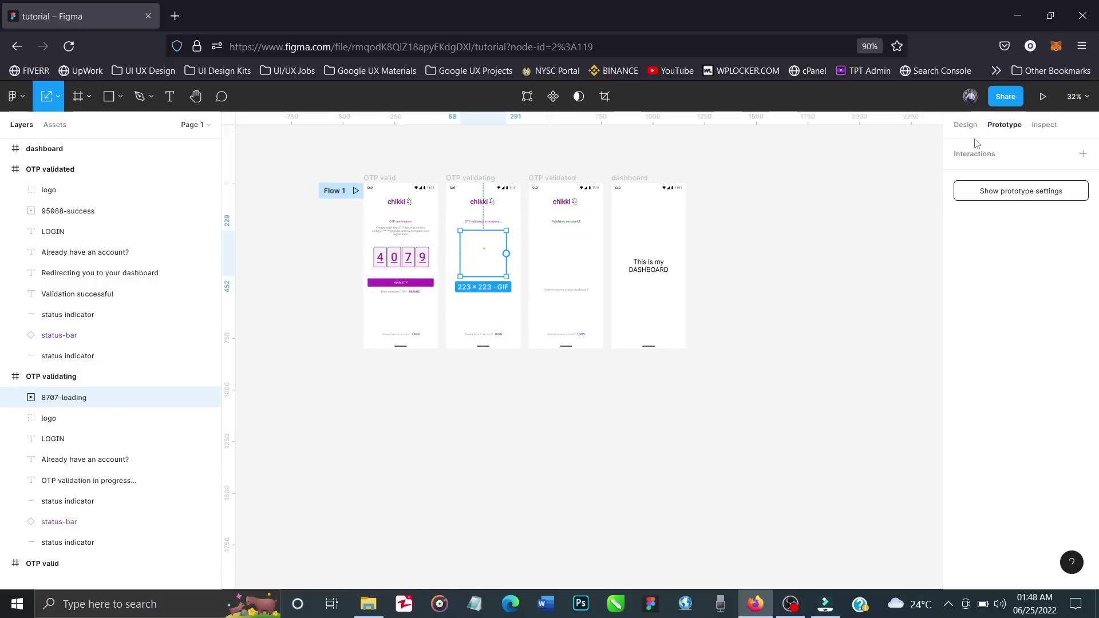
click(432, 284)
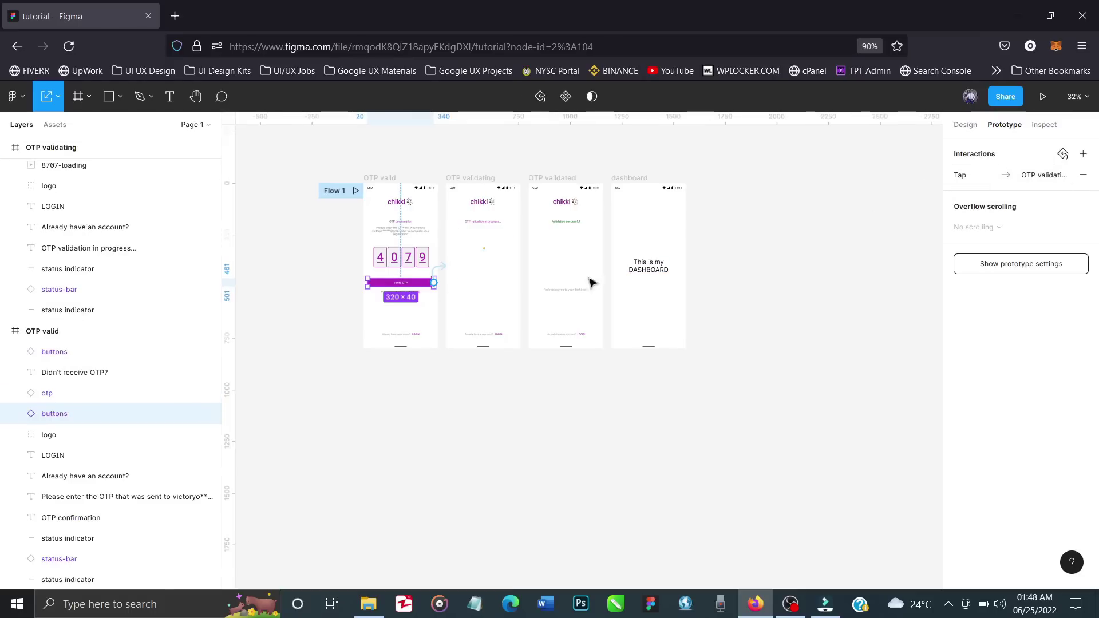
click(442, 270)
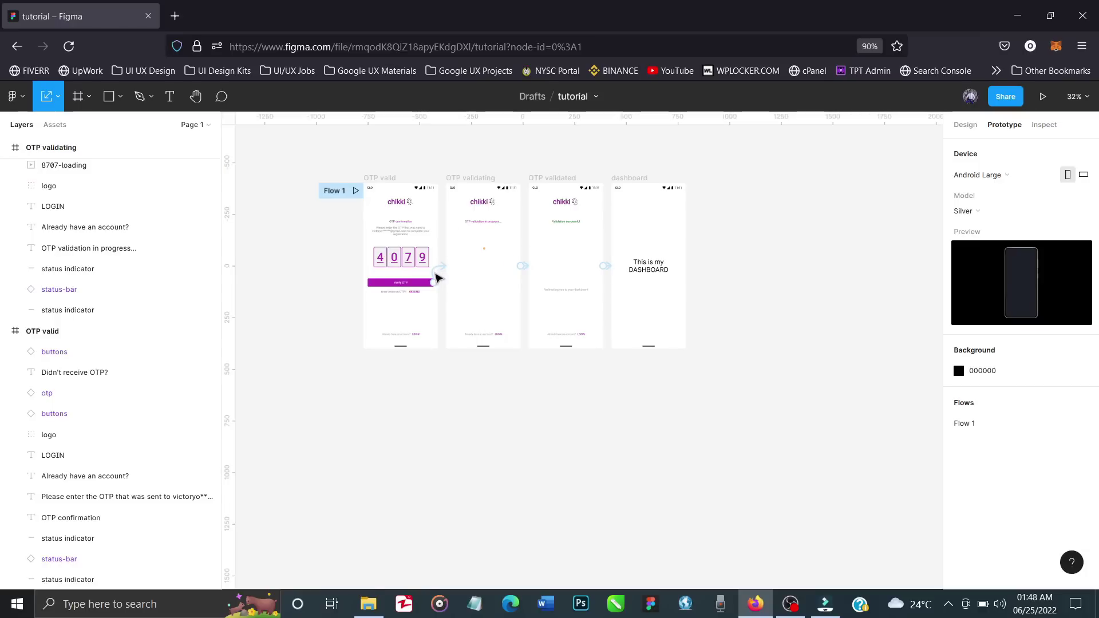
scroll(434, 279, up, 5)
scroll(594, 326, down, 3)
scroll(594, 326, up, 1)
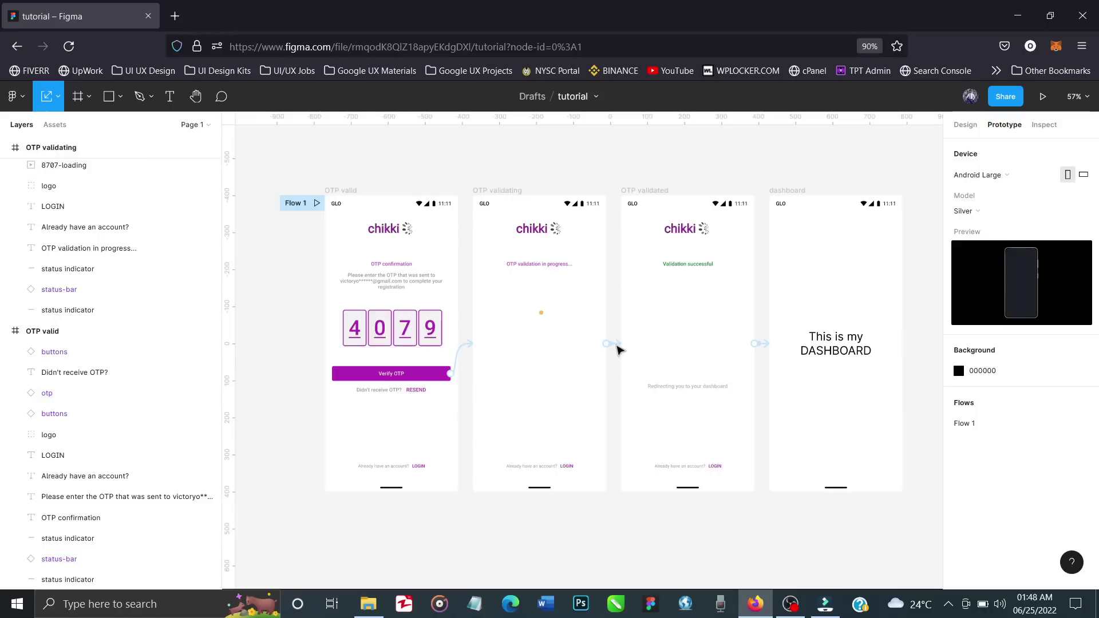
Step: Make OTP validating navigate to OTP validated after a 3000ms delay
click(509, 190)
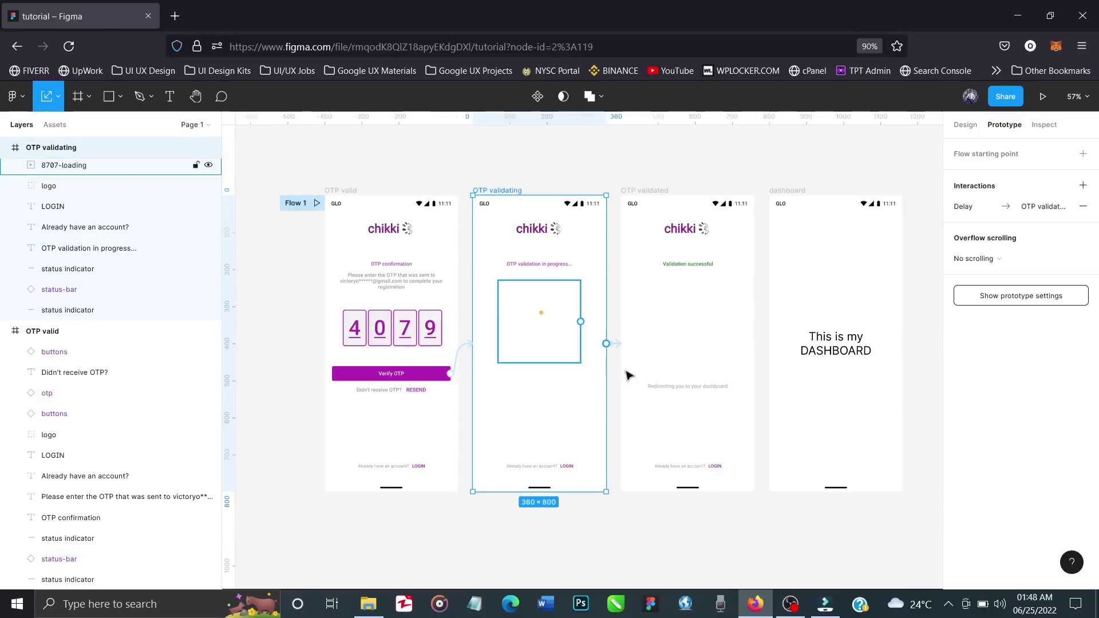
click(977, 208)
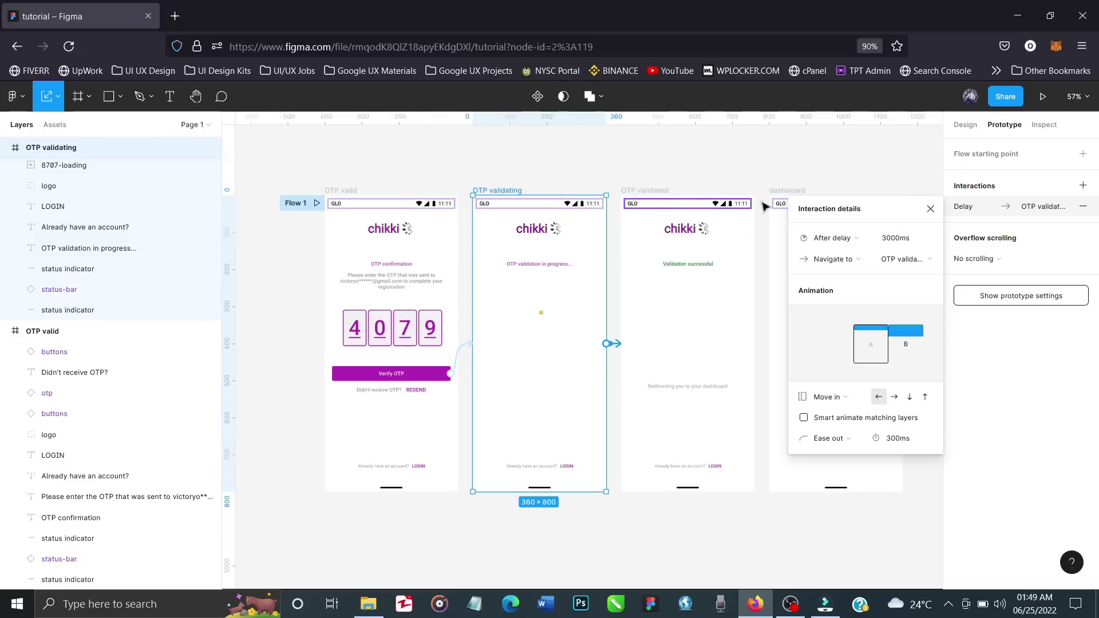
click(930, 208)
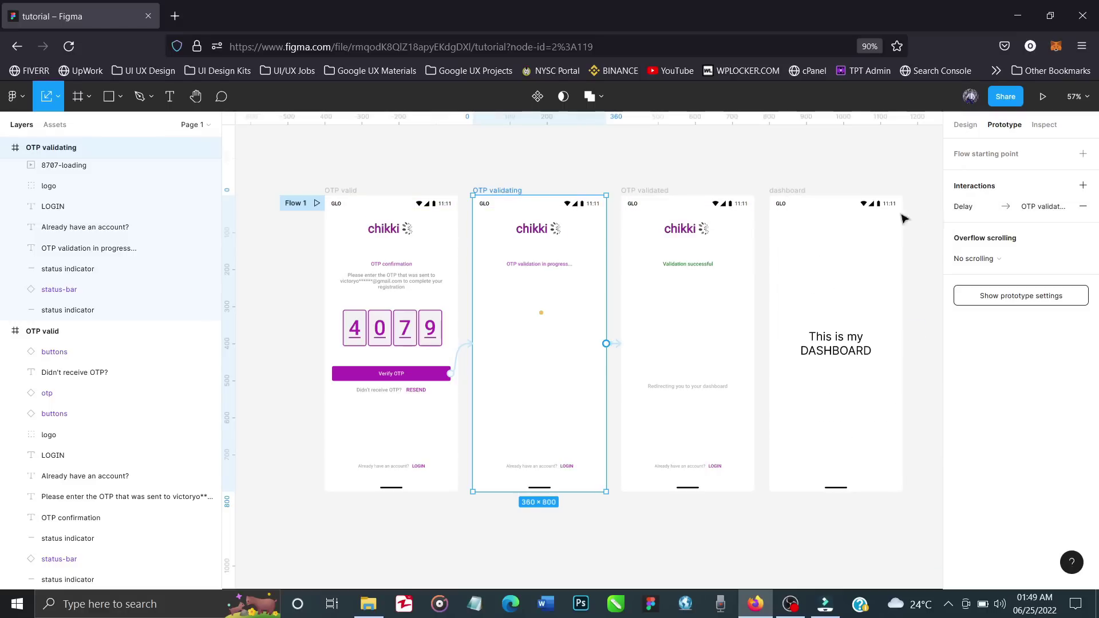
Step: Make OTP validated navigate to the dashboard after a 4000ms delay
click(652, 193)
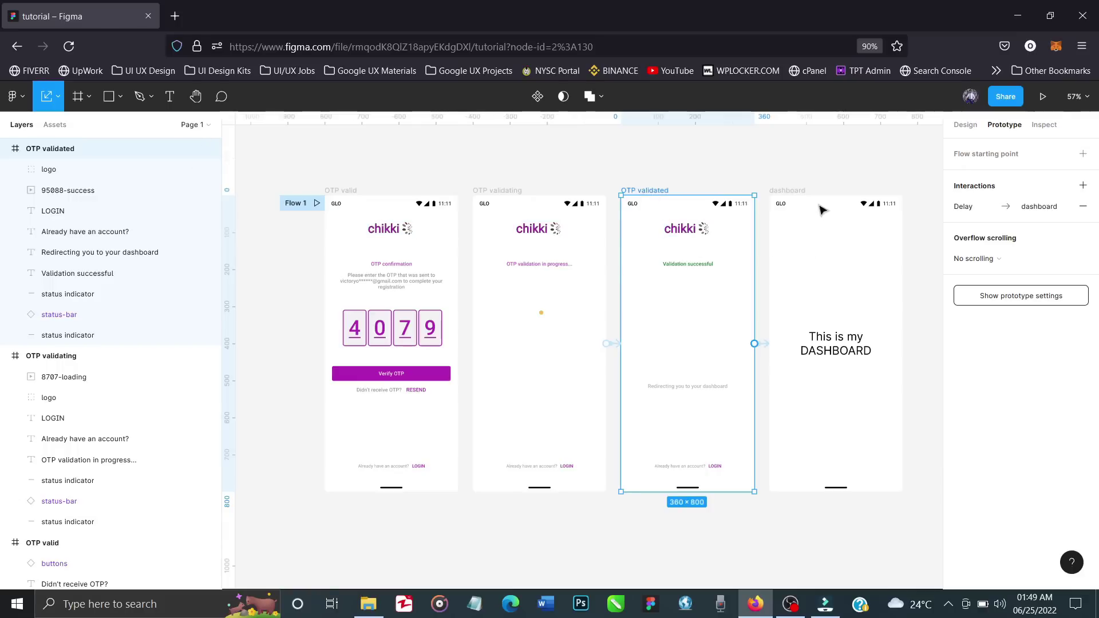
click(765, 347)
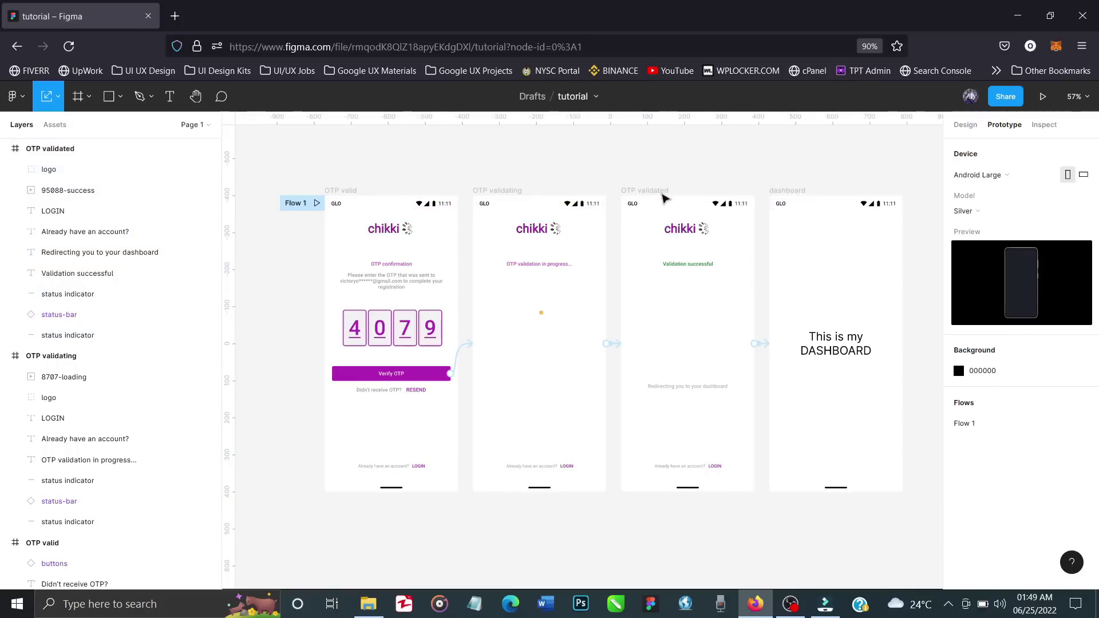
click(663, 198)
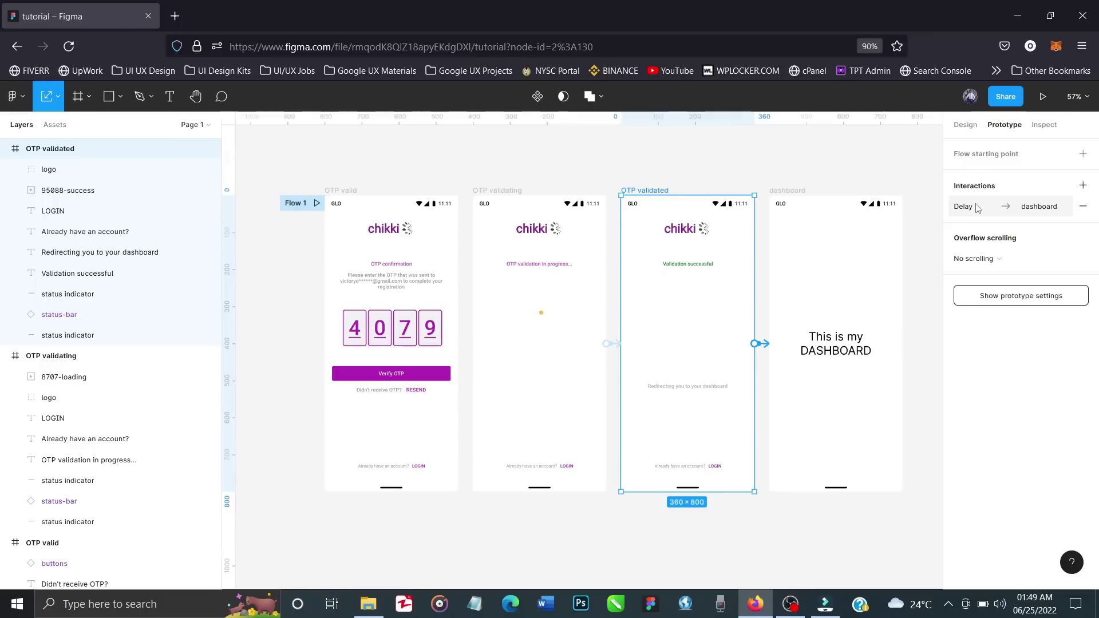
click(977, 208)
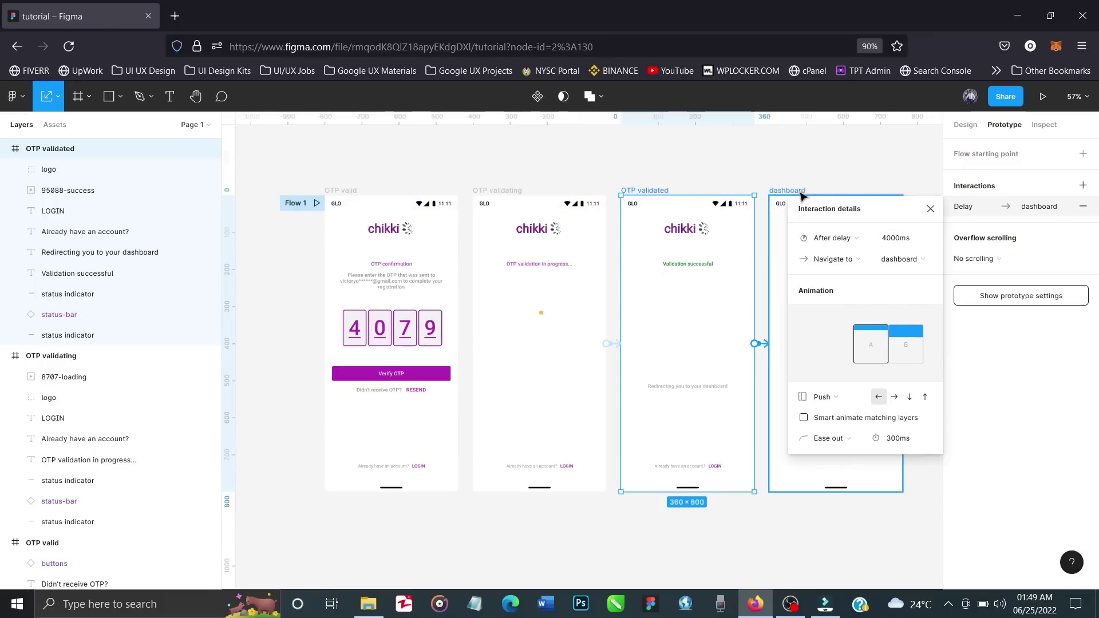
click(932, 213)
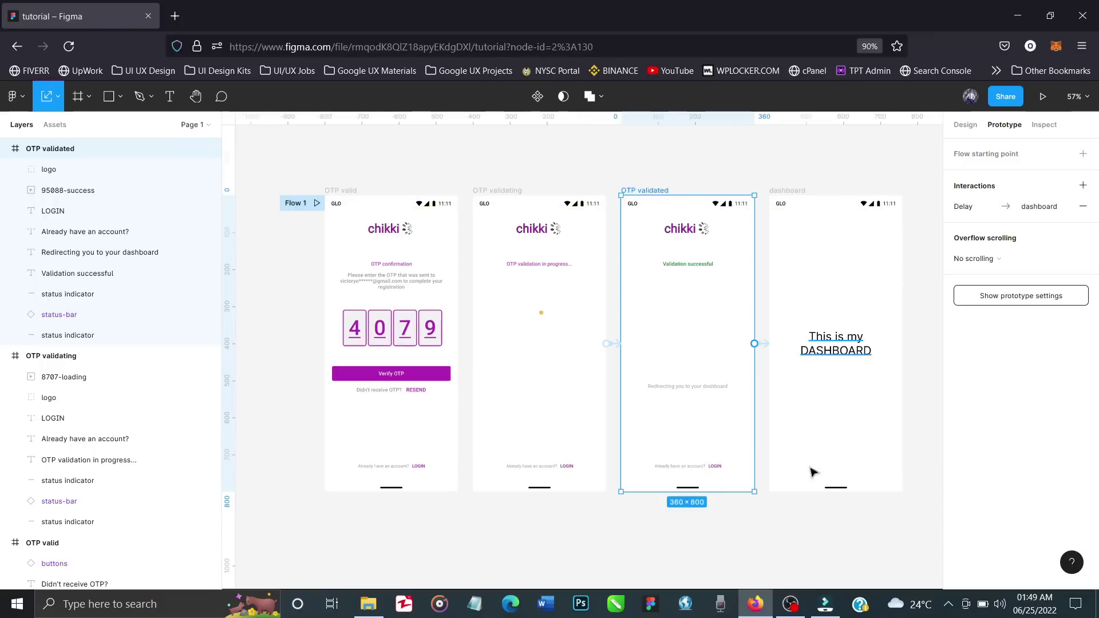
Step: Preview the prototype and tap Verify OTP to watch it auto-advance through validation
click(840, 510)
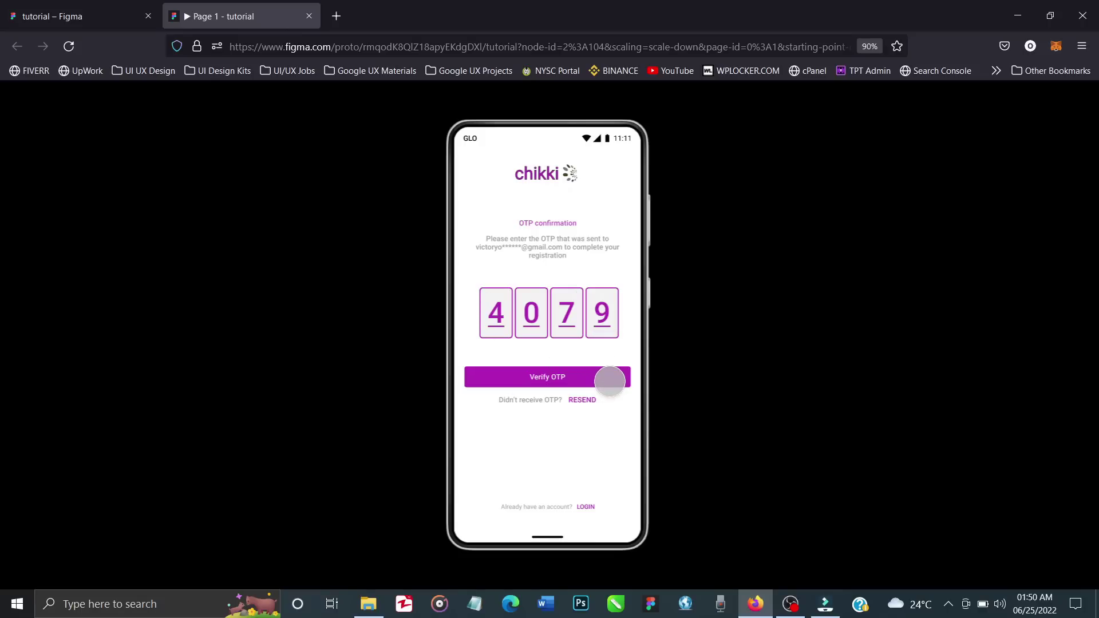
click(610, 381)
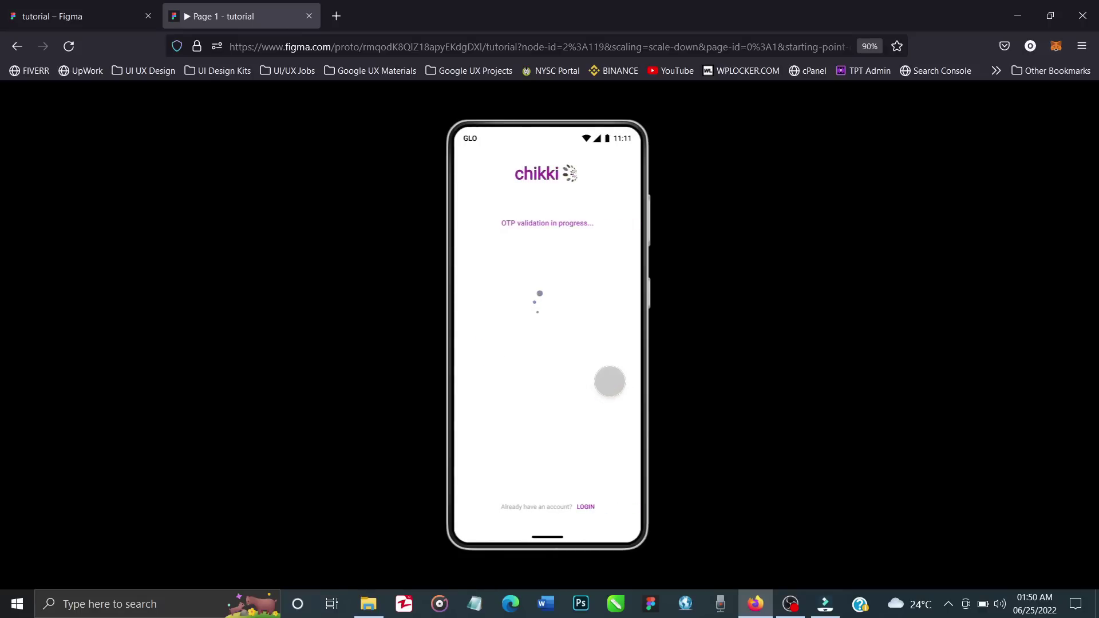